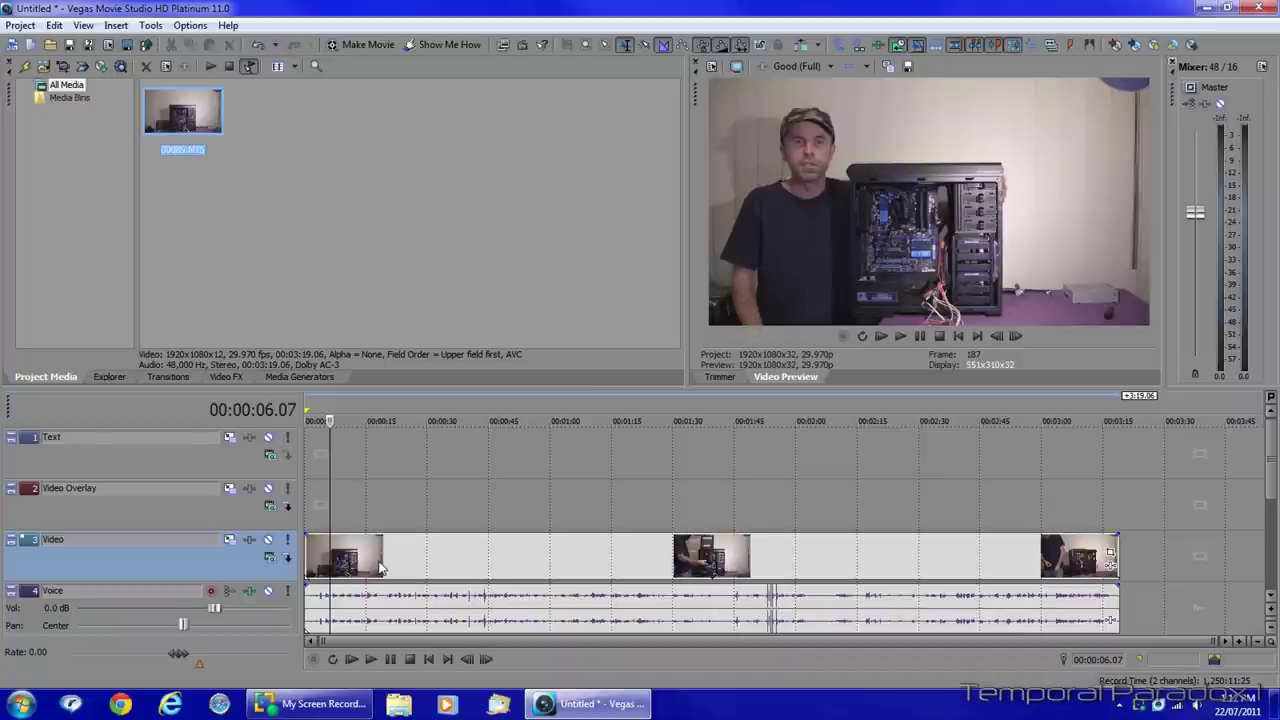
Duplicate the video clip from the Video track onto the Video Overlay track, aligned with the original.
{"action": "left_click", "coordinate": [380, 568]}
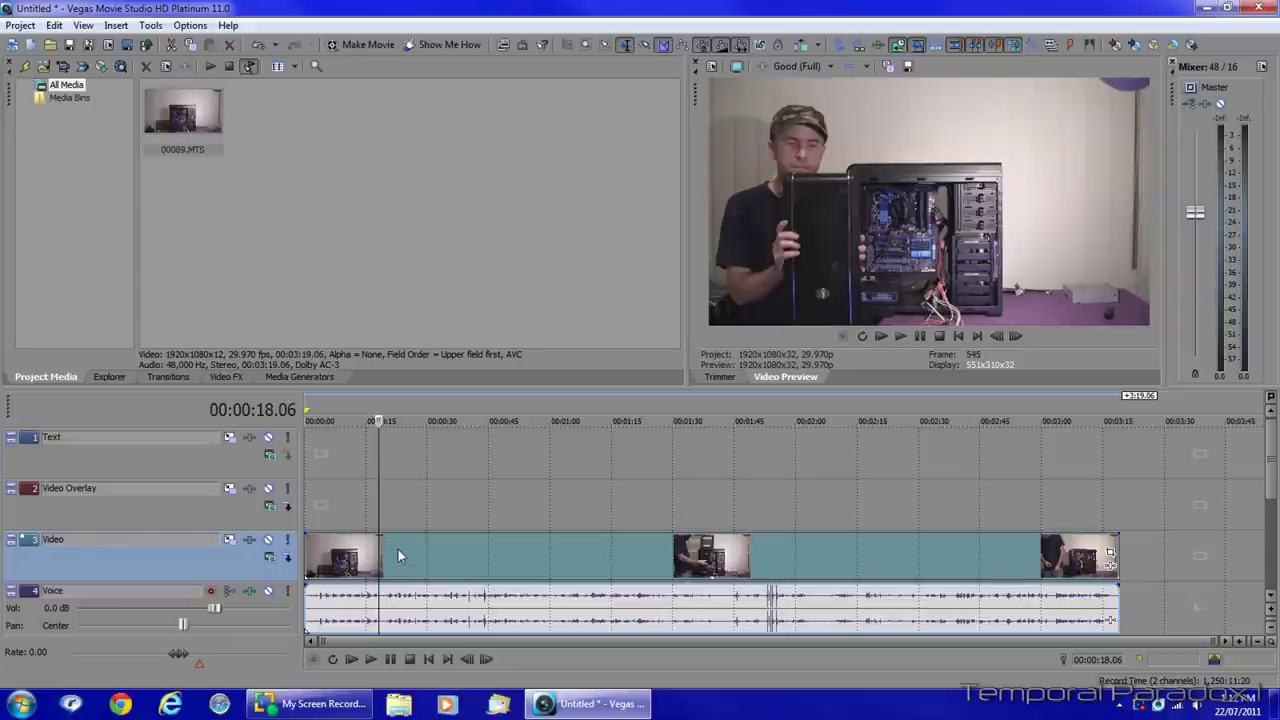
{"action": "left_click_drag", "start_coordinate": [400, 557], "coordinate": [389, 513]}
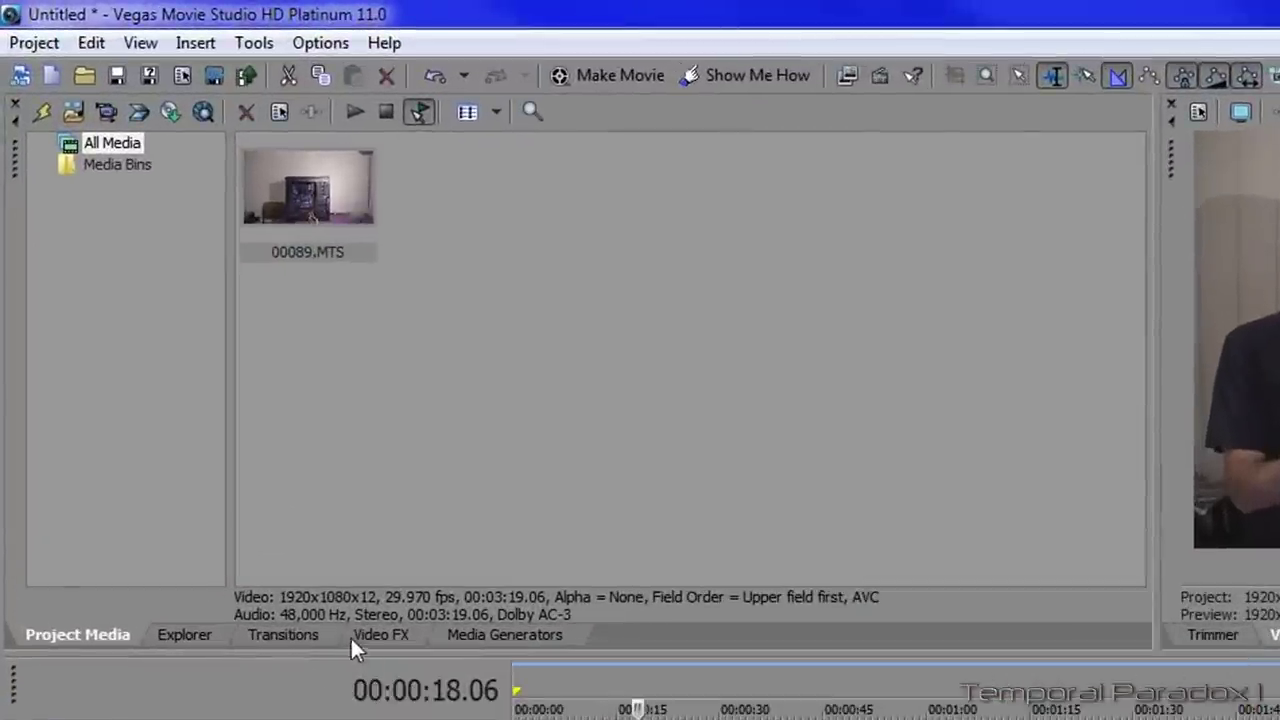
Apply the Cookie Cutter effect with the Circle, Center preset to the Video Overlay clip and close its settings.
{"action": "left_click", "coordinate": [382, 637]}
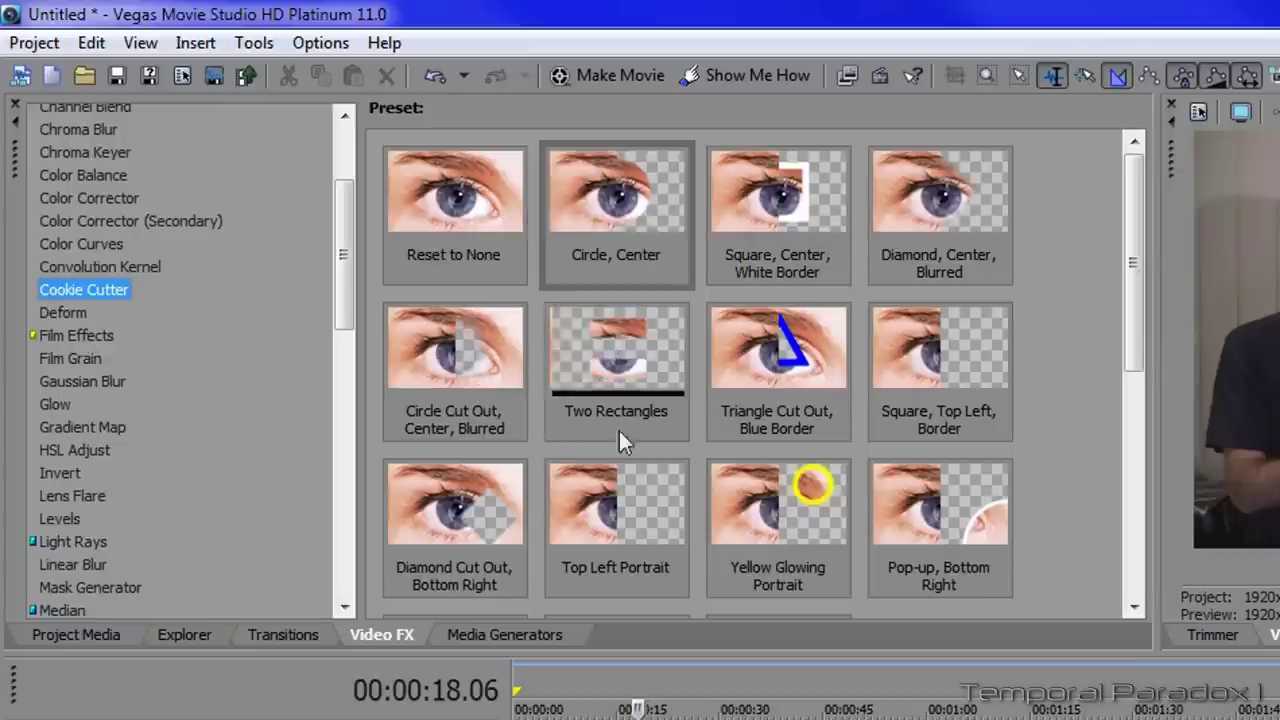
{"action": "left_click", "coordinate": [589, 182]}
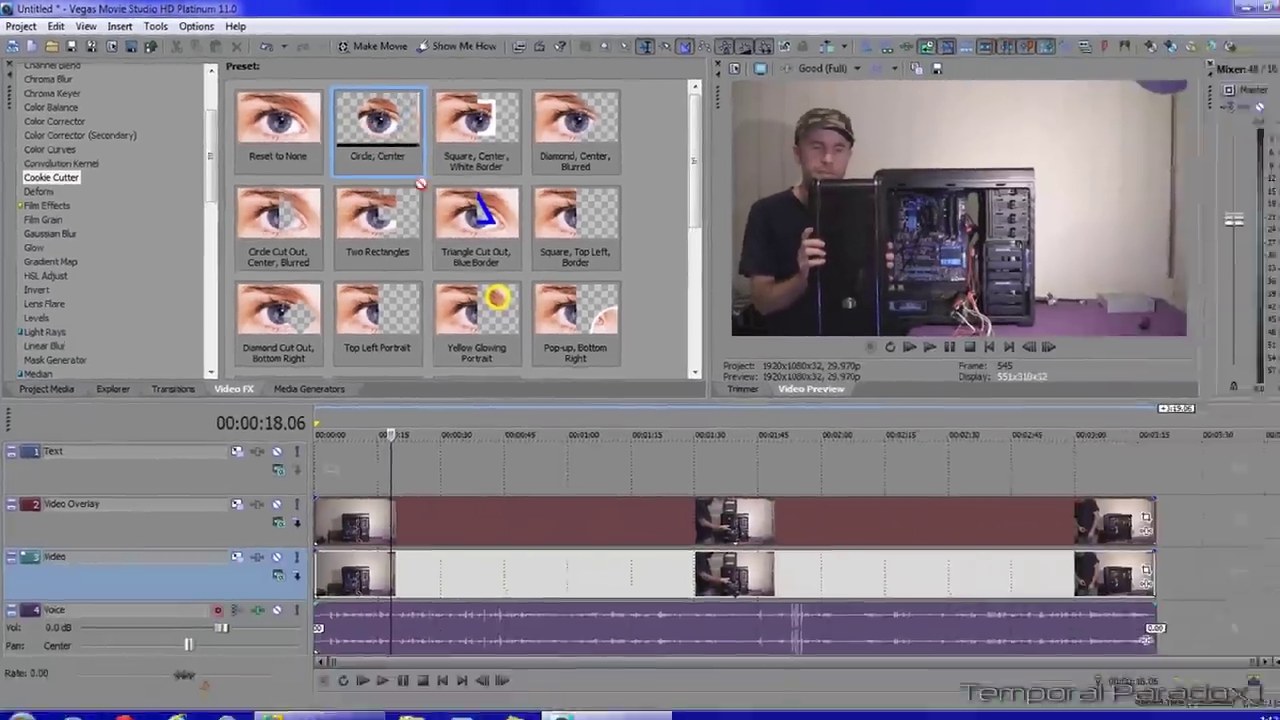
{"action": "left_click_drag", "start_coordinate": [410, 172], "coordinate": [503, 507]}
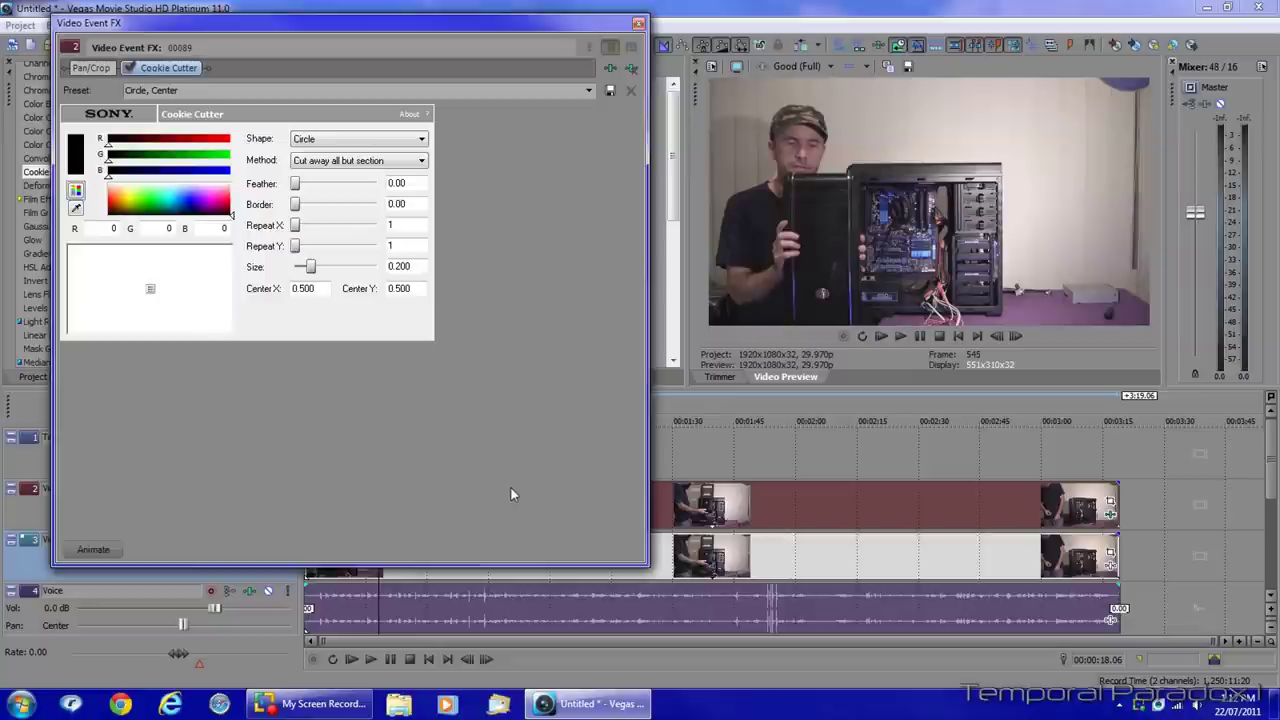
{"action": "left_click", "coordinate": [638, 22]}
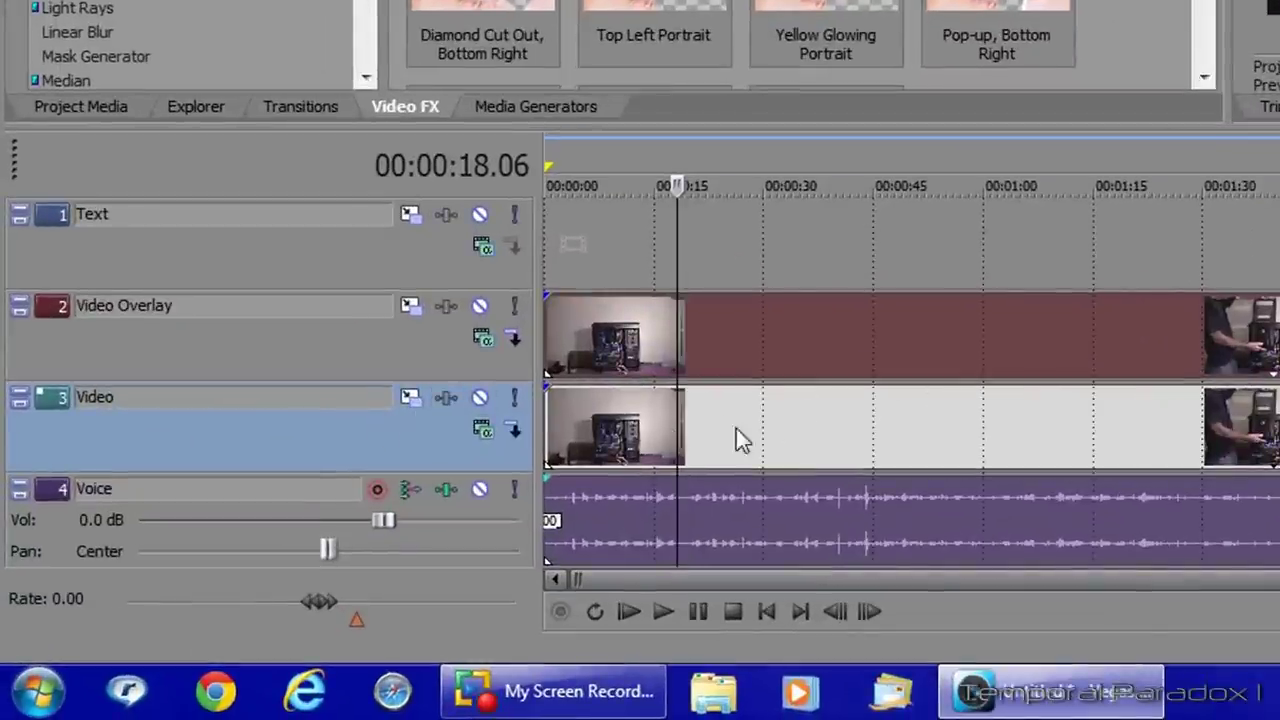
Mute the Video track and fit the overlay's Cookie Cutter circle over the face at center 0.210, 0.322 and size 0.070.
{"action": "left_click", "coordinate": [480, 399]}
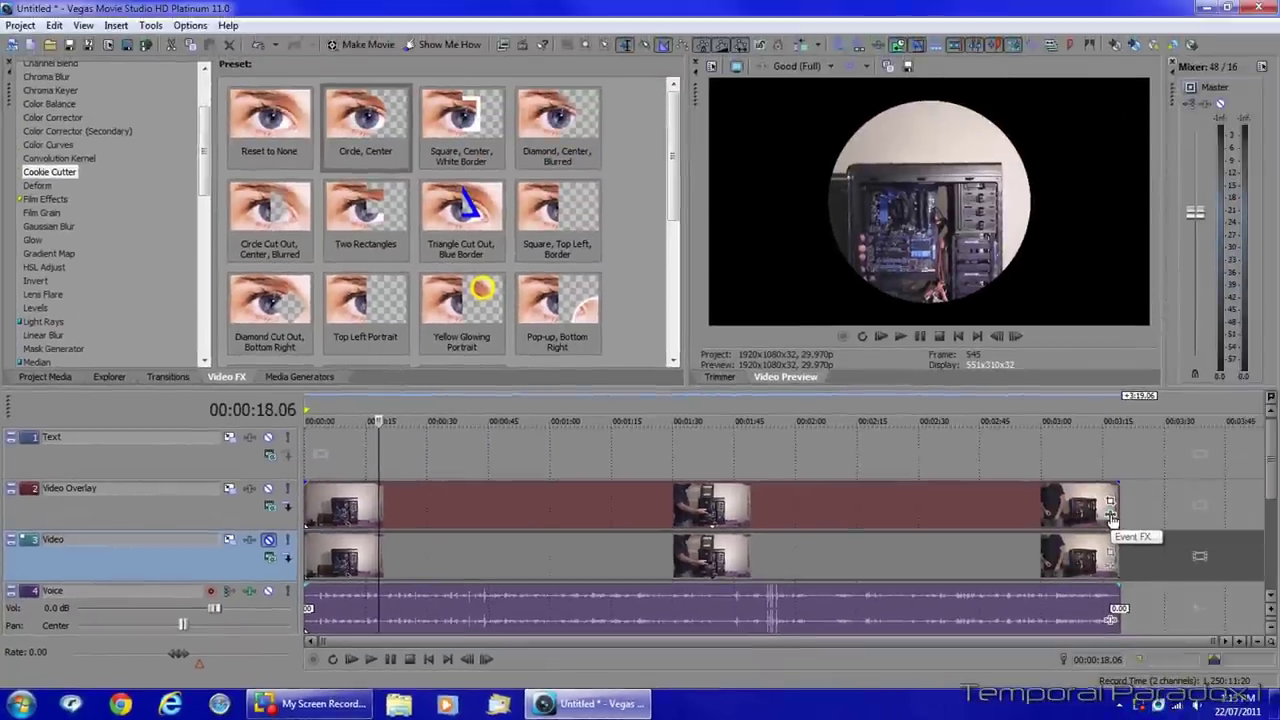
{"action": "left_click", "coordinate": [1111, 510]}
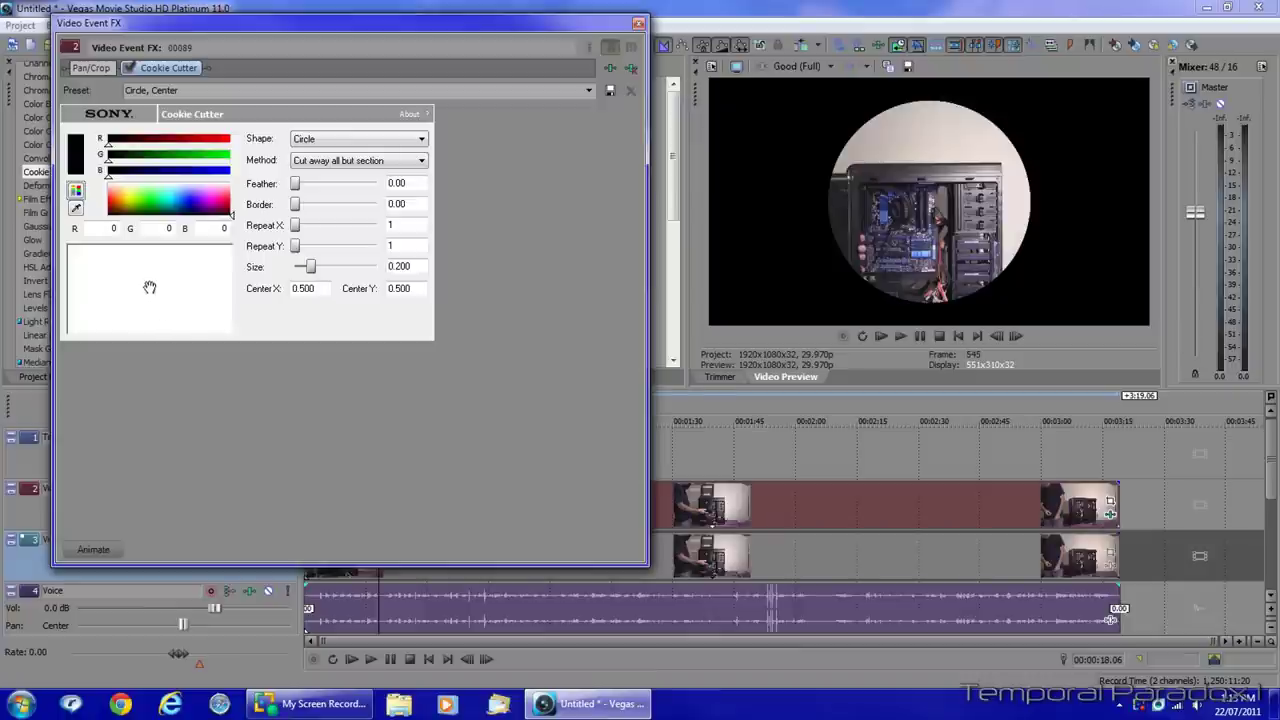
{"action": "left_click_drag", "start_coordinate": [150, 291], "coordinate": [101, 274]}
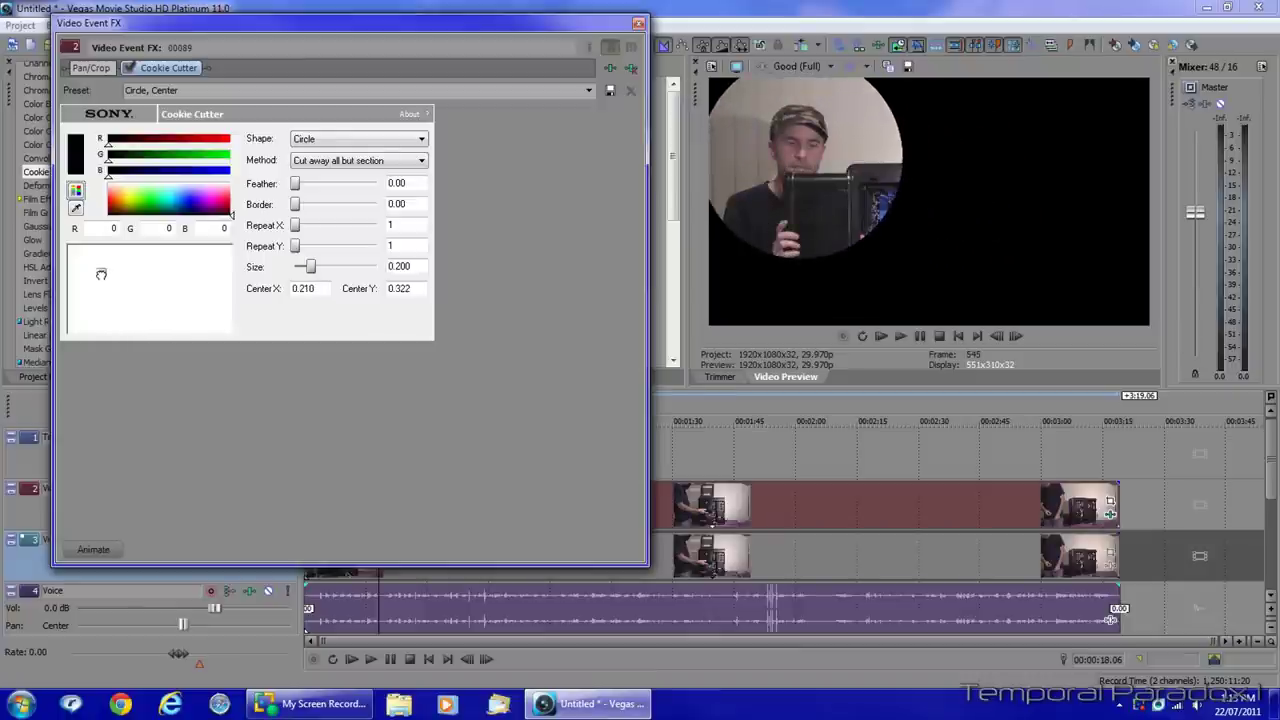
{"action": "left_click_drag", "start_coordinate": [309, 271], "coordinate": [305, 266]}
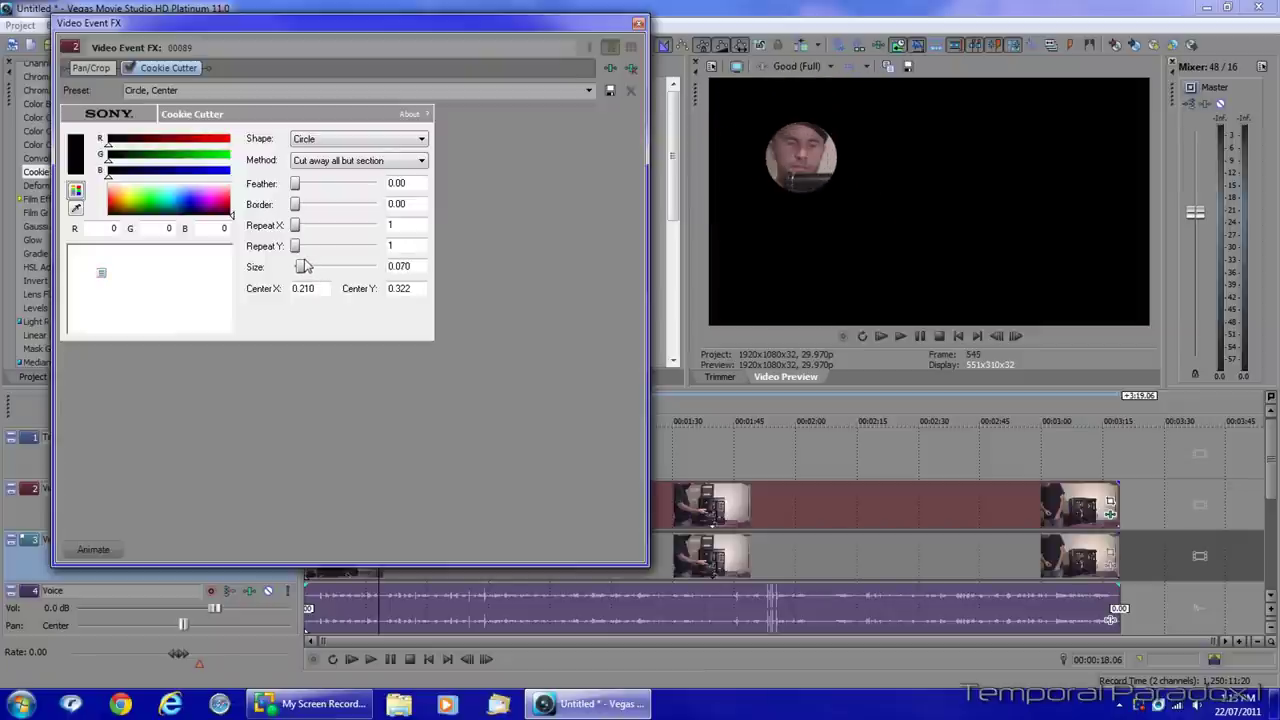
Try the Oval and Oval side shapes for the Cookie Cutter mask and return to Circle.
{"action": "left_click", "coordinate": [422, 142]}
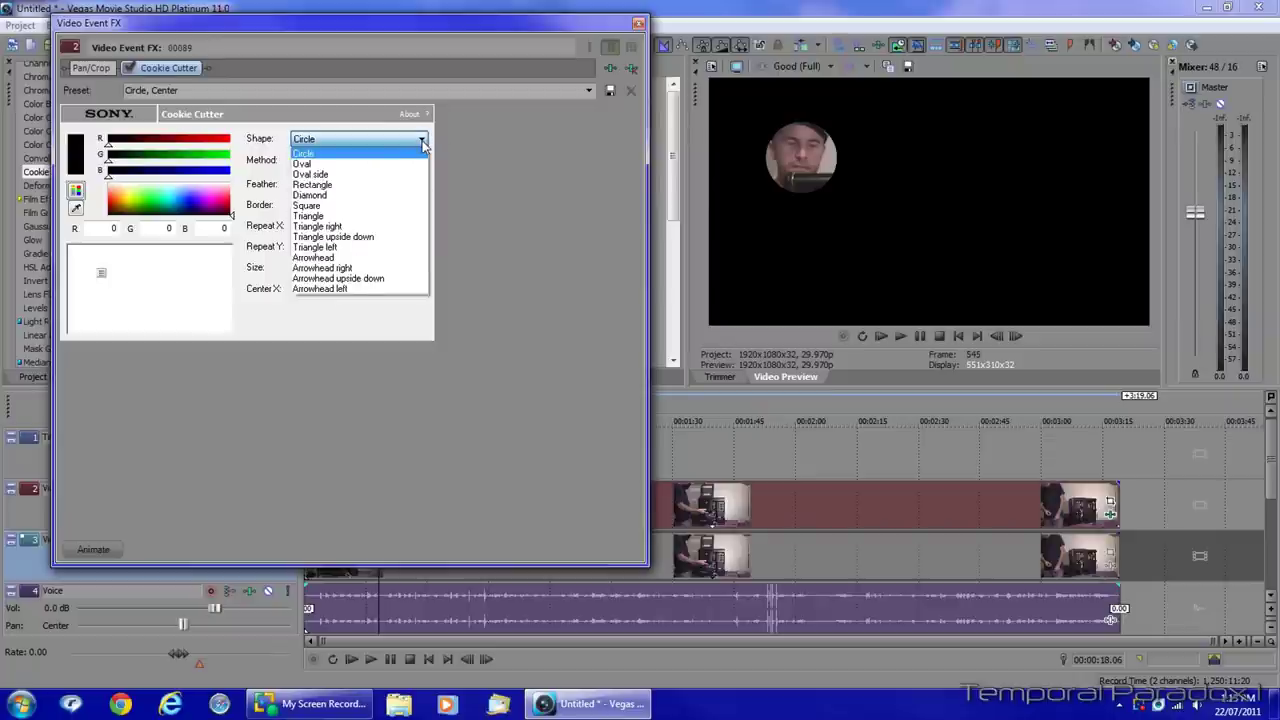
{"action": "left_click", "coordinate": [414, 166]}
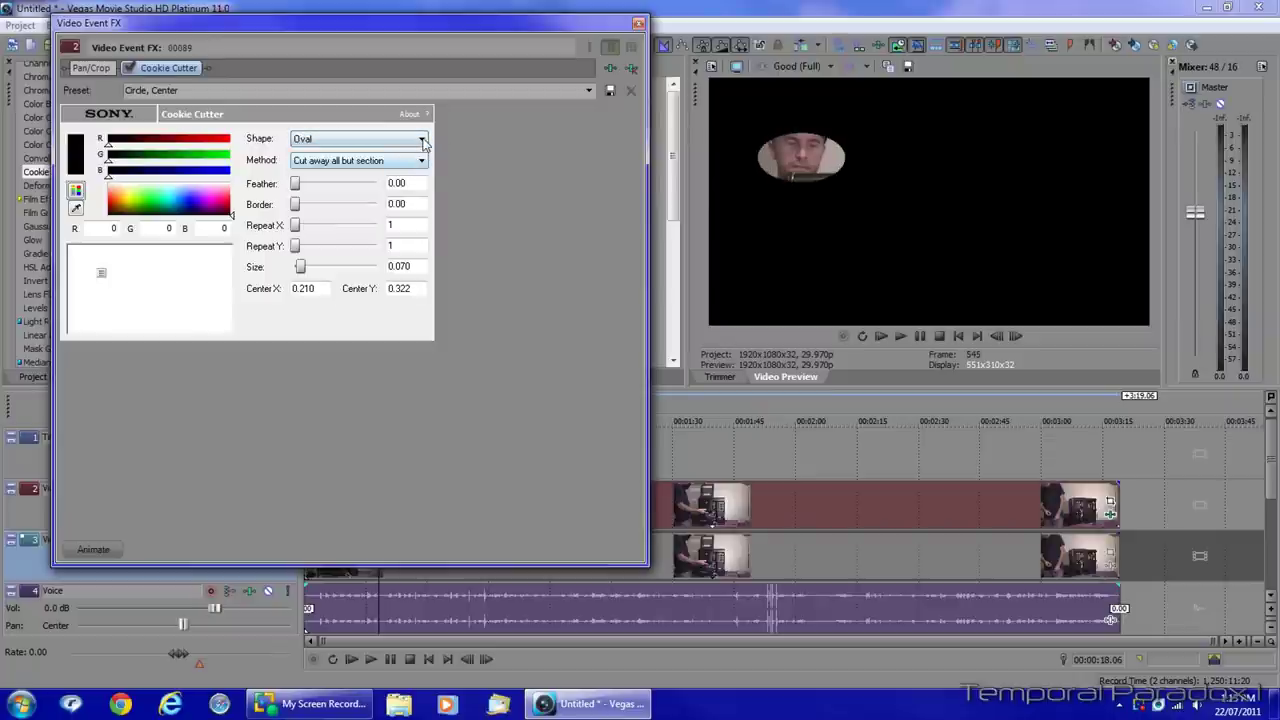
{"action": "left_click", "coordinate": [424, 145]}
{"action": "left_click", "coordinate": [418, 178]}
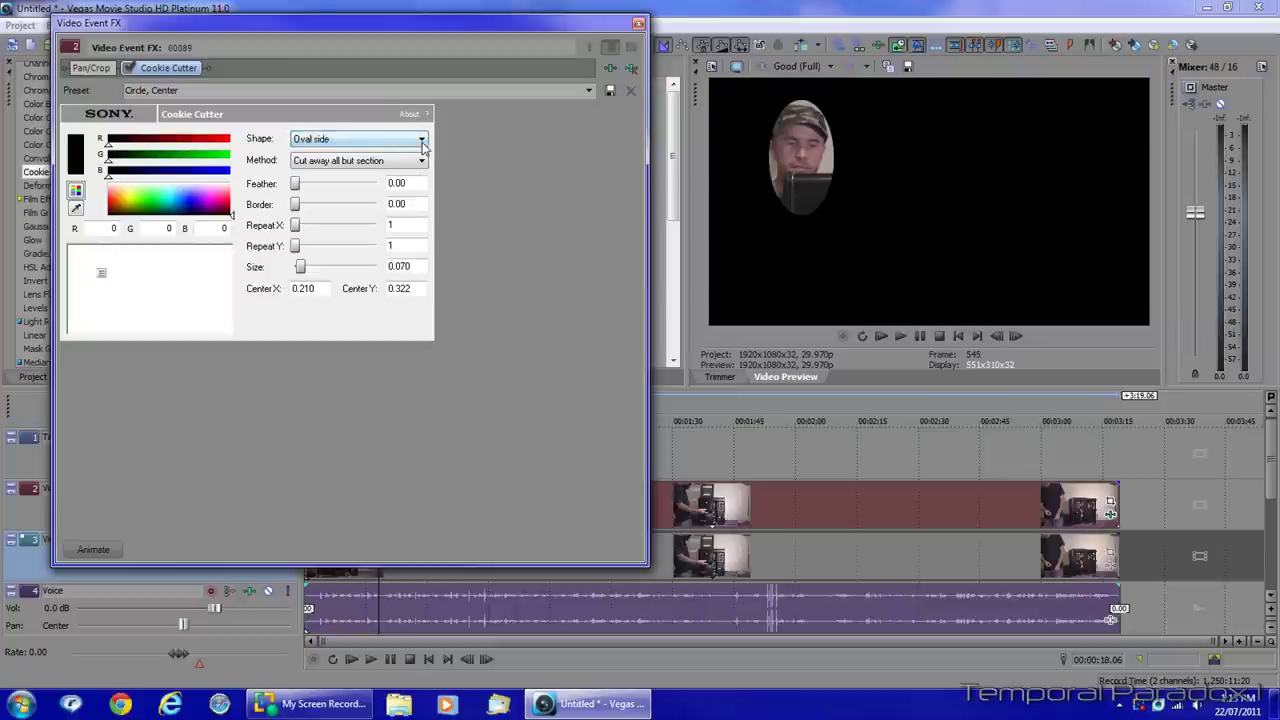
{"action": "left_click", "coordinate": [422, 143]}
{"action": "left_click", "coordinate": [420, 154]}
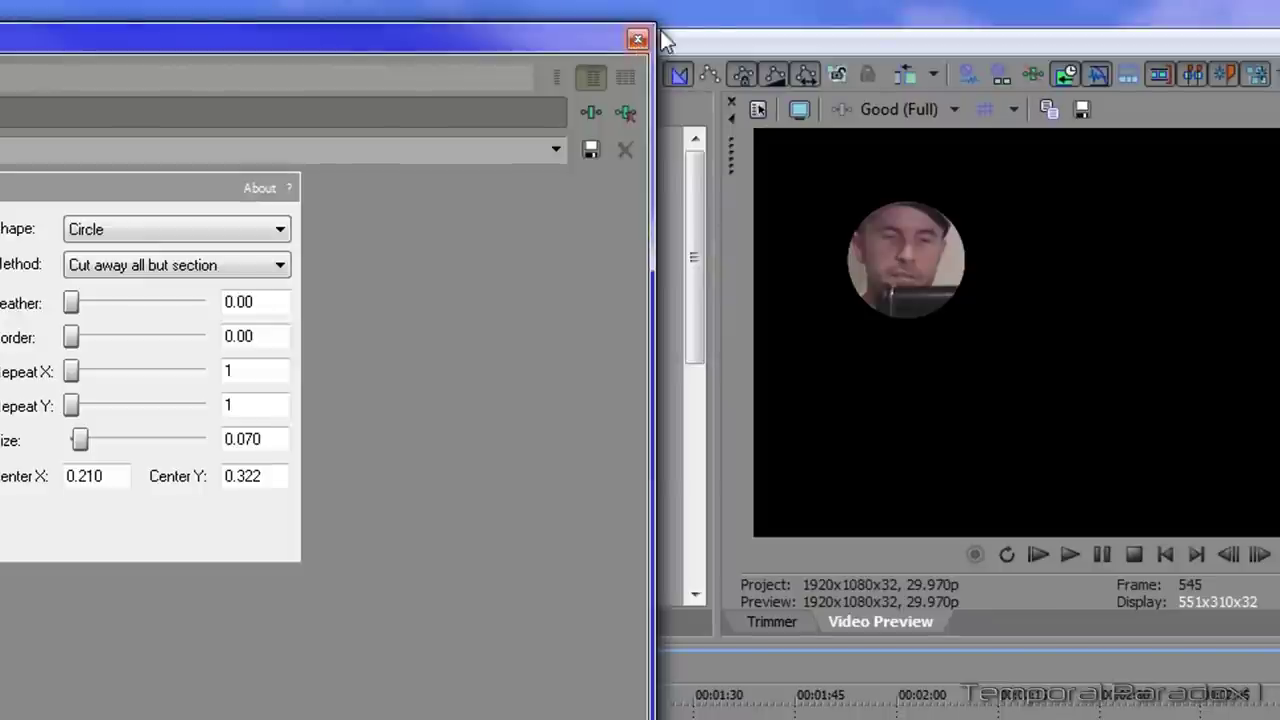
Add the Sony Pixelate plug-in to the overlay clip's effect chain after the Cookie Cutter.
{"action": "left_click", "coordinate": [592, 112]}
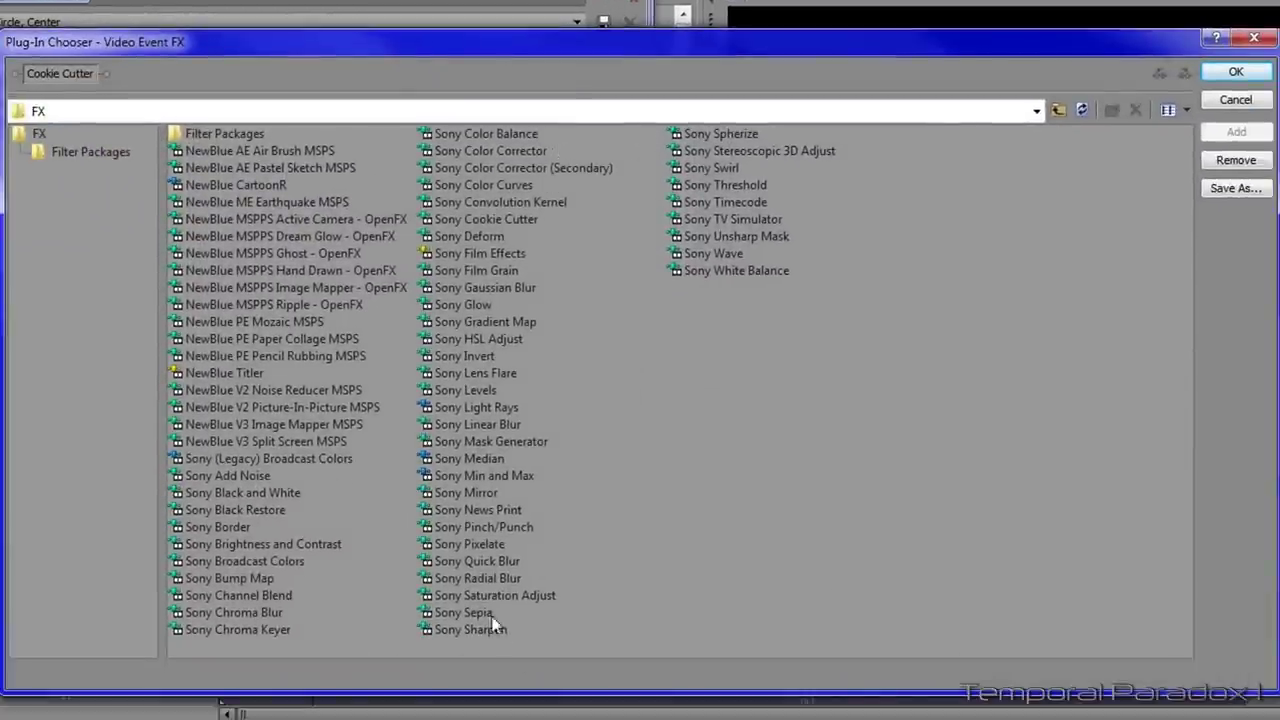
{"action": "left_click", "coordinate": [470, 544]}
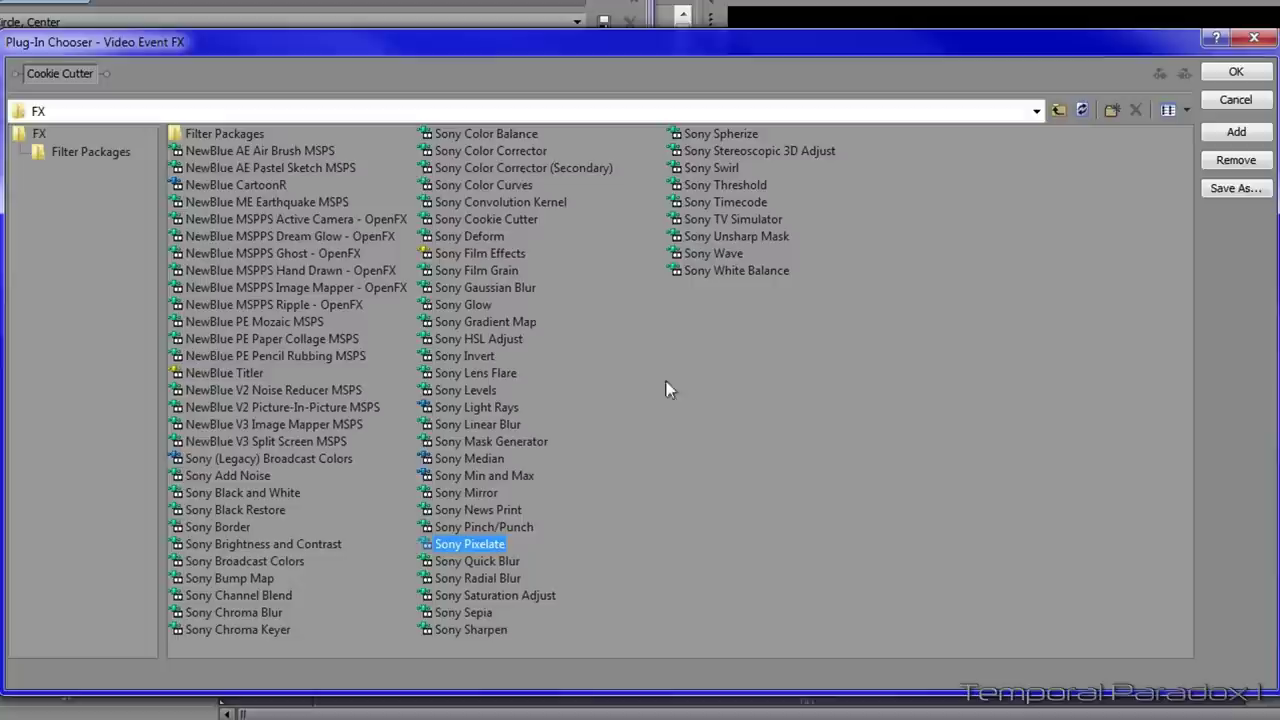
{"action": "left_click", "coordinate": [484, 548]}
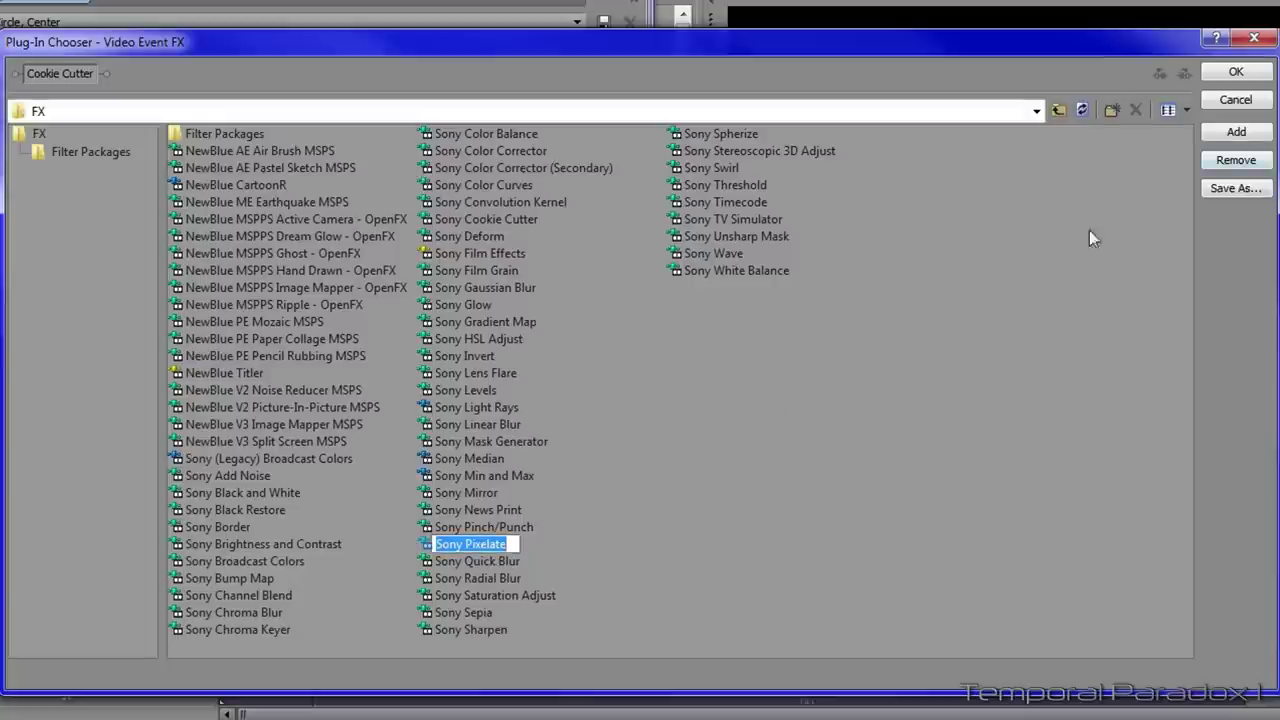
{"action": "left_click", "coordinate": [1212, 132]}
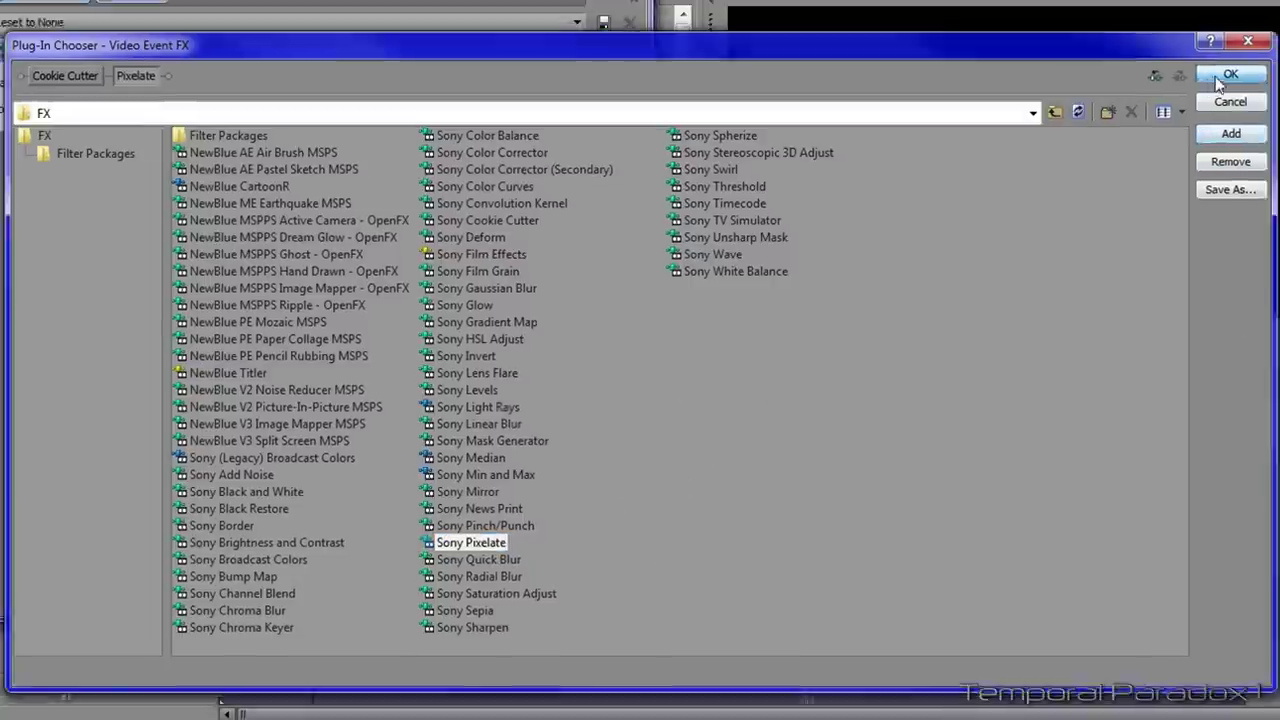
{"action": "left_click", "coordinate": [1225, 75]}
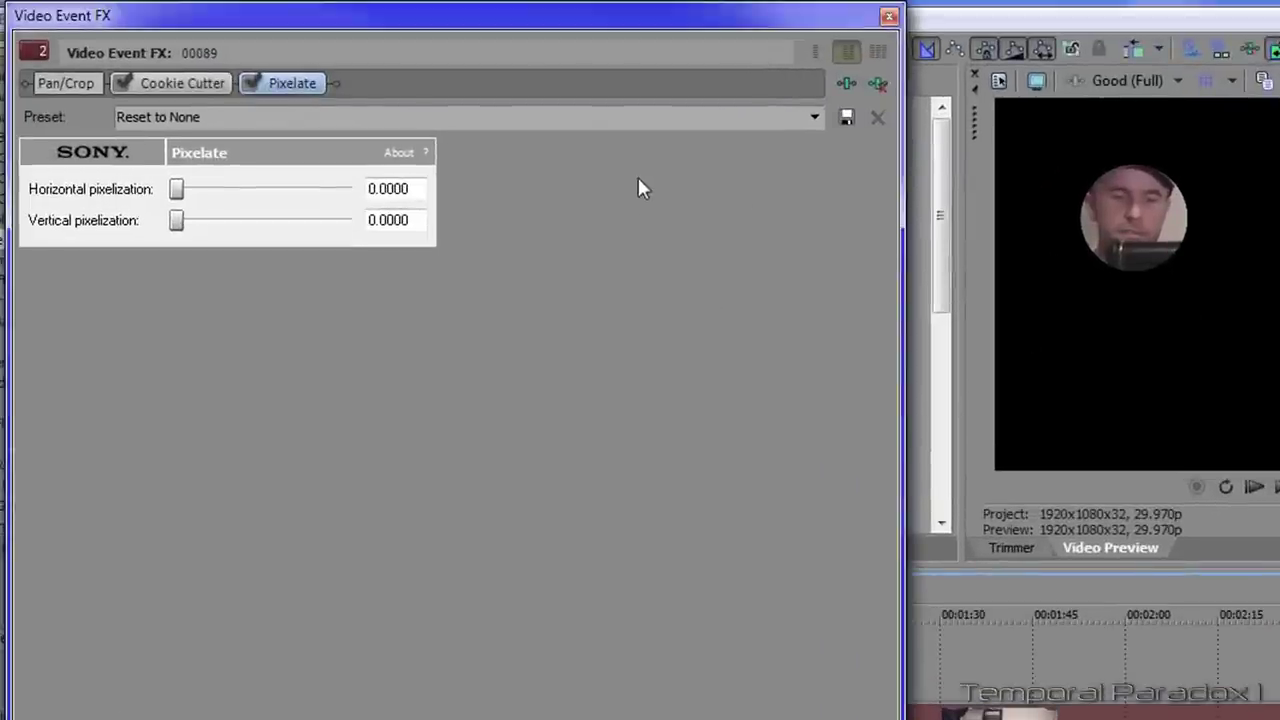
Choose the Large Pixelate preset and raise horizontal pixelization to about 0.918 and vertical to about 0.911.
{"action": "left_click", "coordinate": [813, 119]}
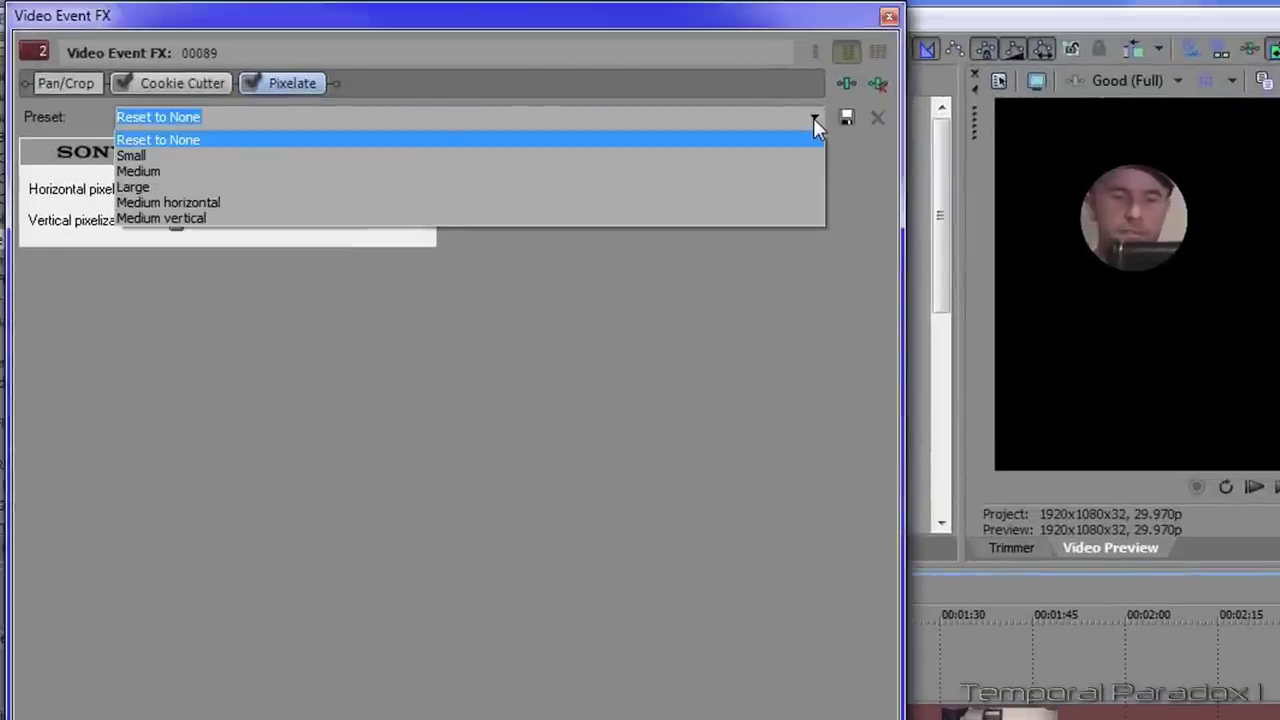
{"action": "left_click", "coordinate": [806, 185]}
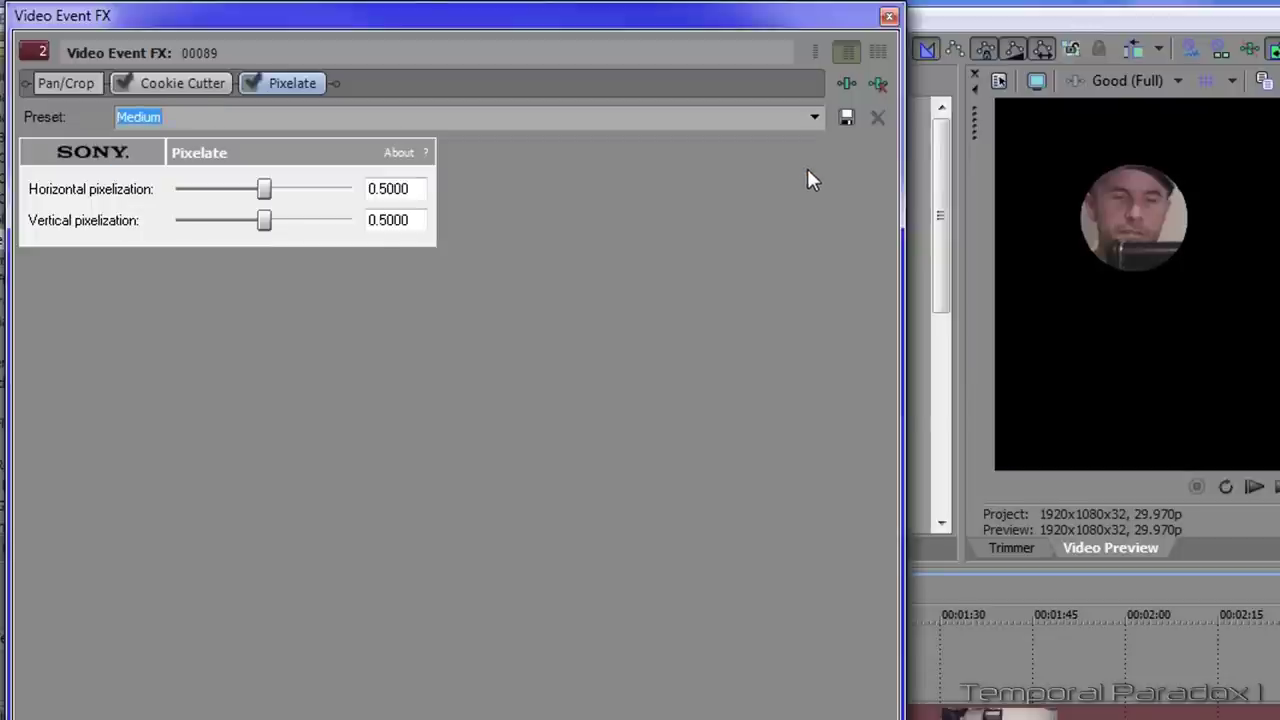
{"action": "left_click", "coordinate": [814, 120]}
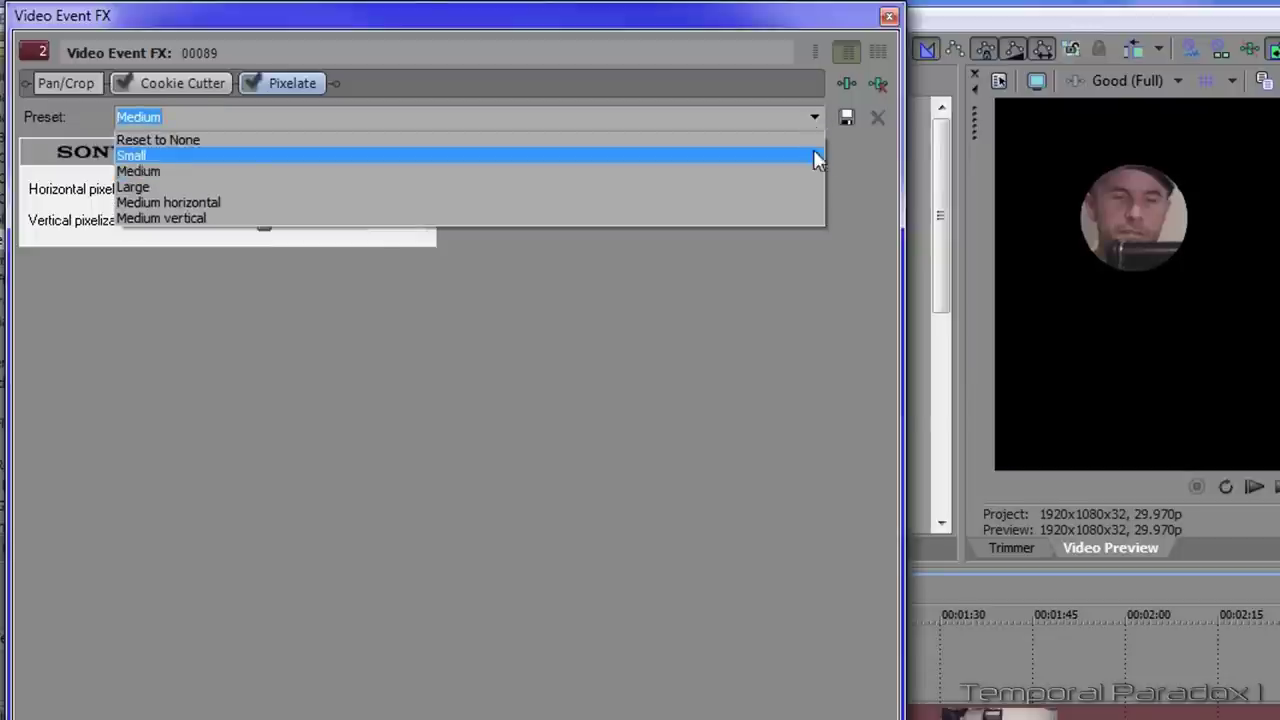
{"action": "left_click", "coordinate": [810, 190]}
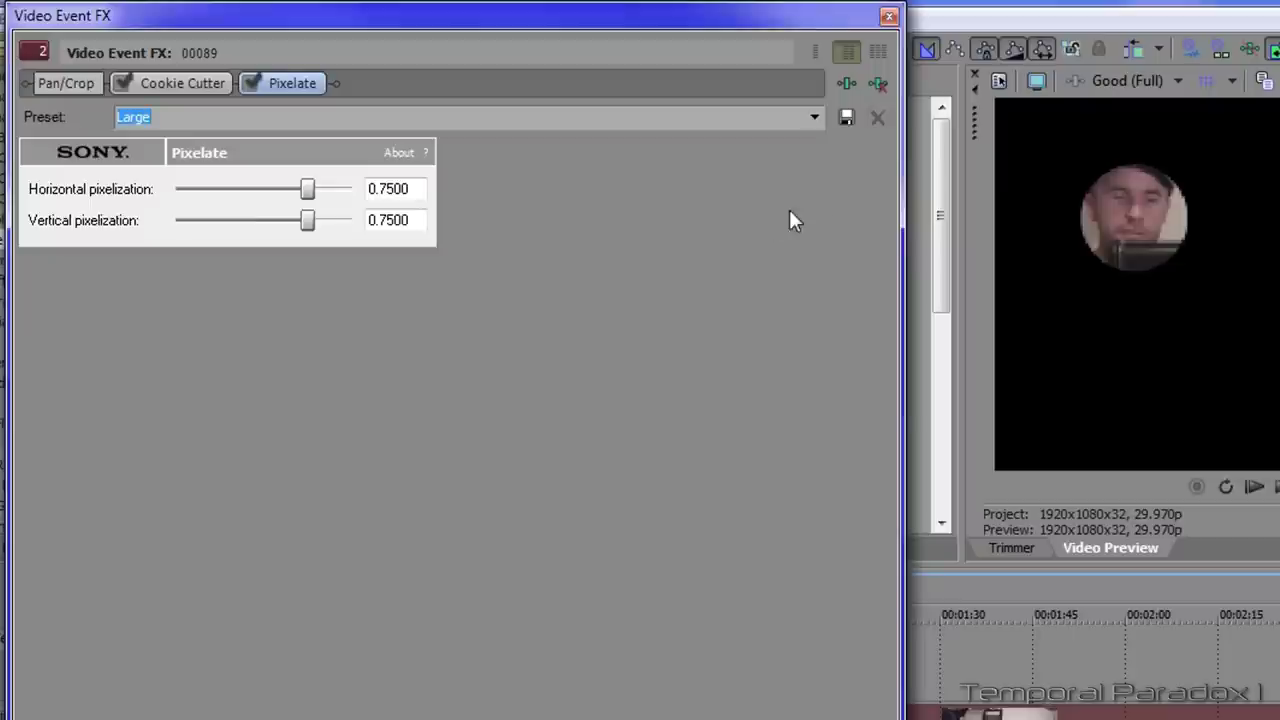
{"action": "left_click_drag", "start_coordinate": [310, 195], "coordinate": [341, 238]}
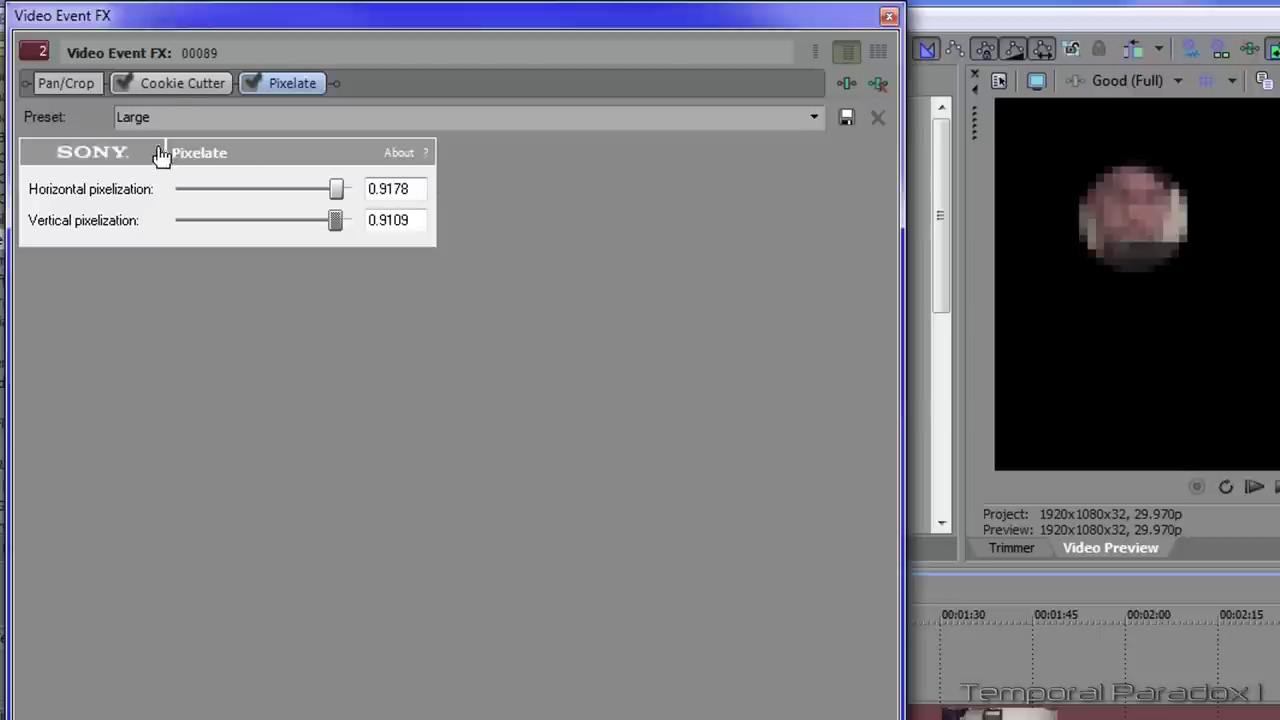
Close the overlay's effect settings, unmute the Video track and briefly play back the composite.
{"action": "left_click", "coordinate": [173, 82]}
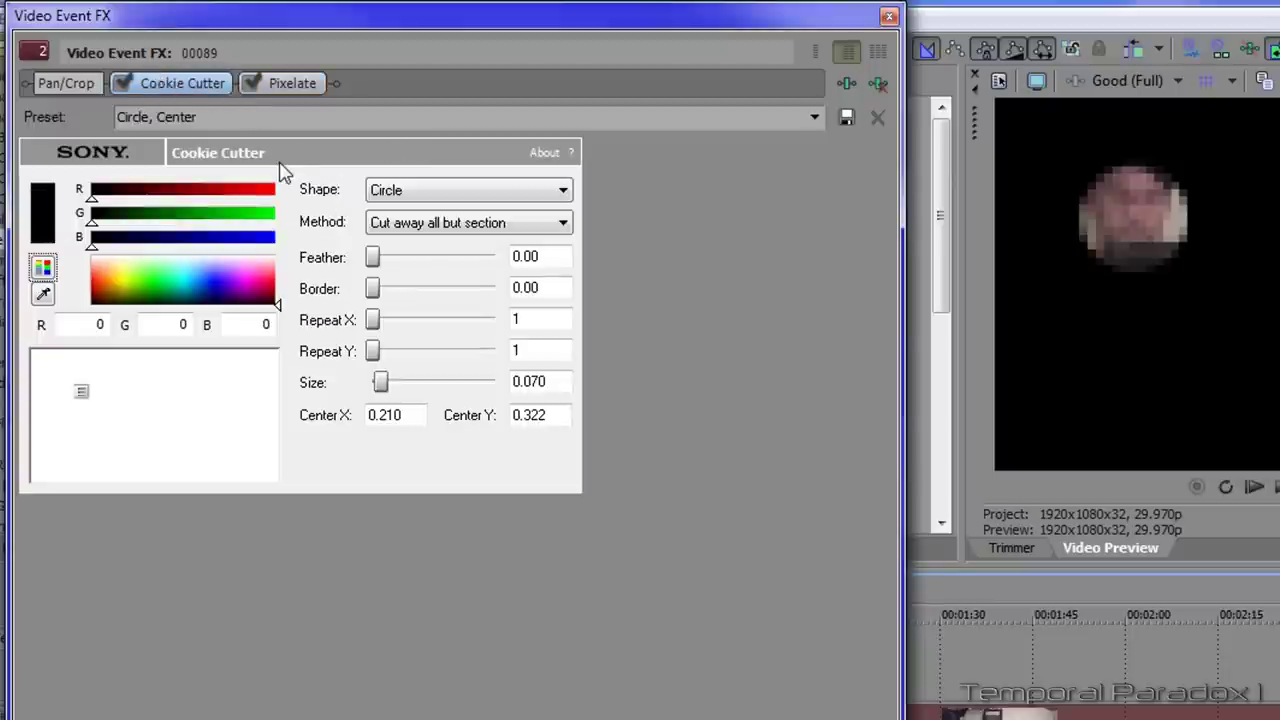
{"action": "left_click", "coordinate": [889, 16]}
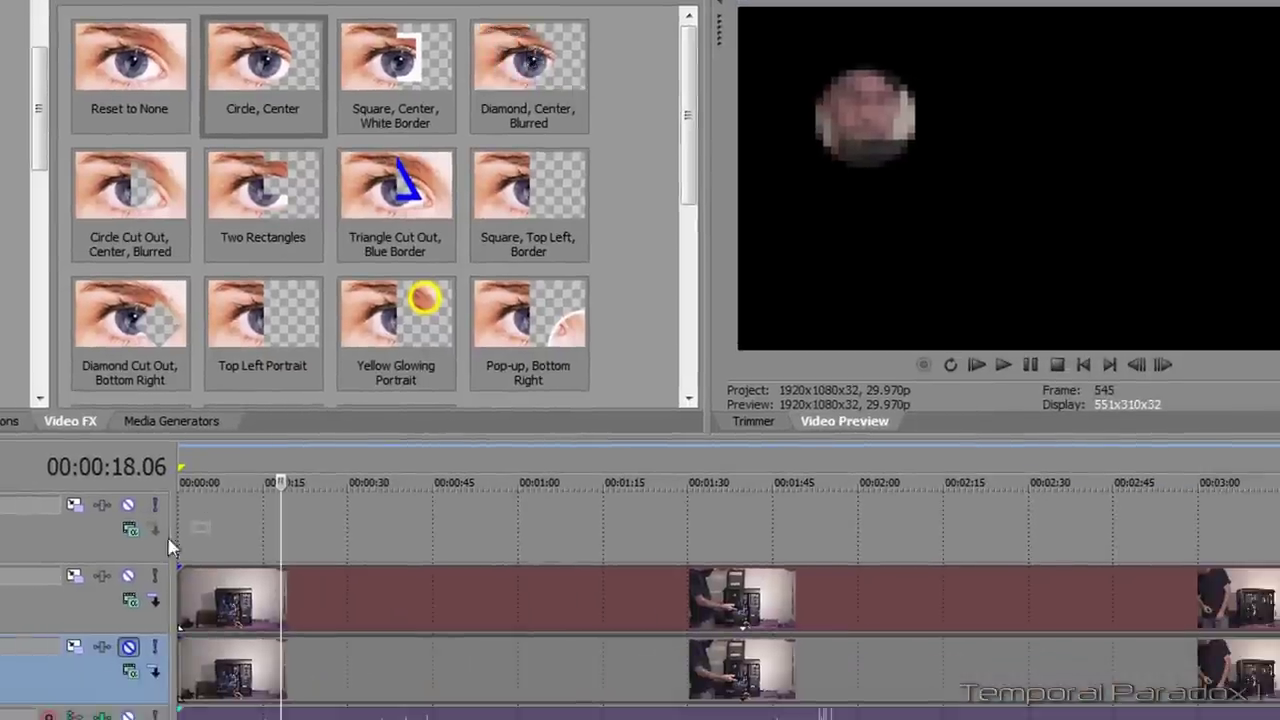
{"action": "left_click", "coordinate": [128, 649]}
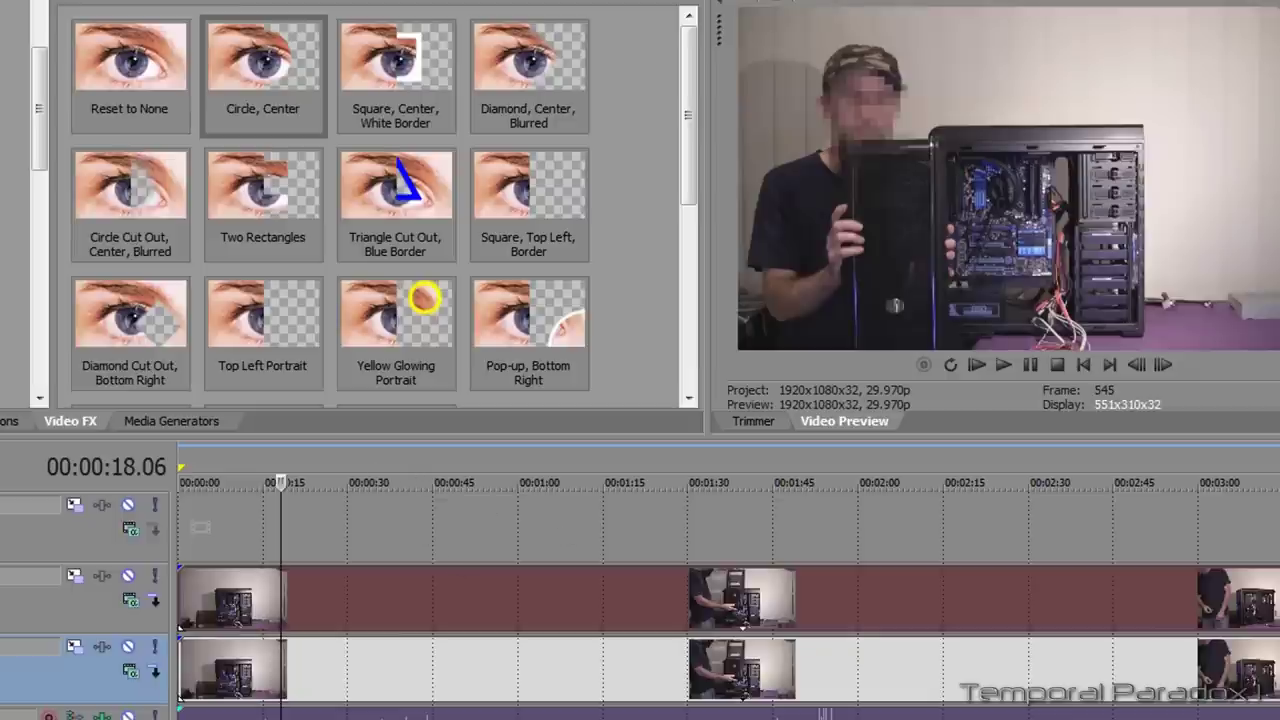
{"action": "key", "text": "space"}
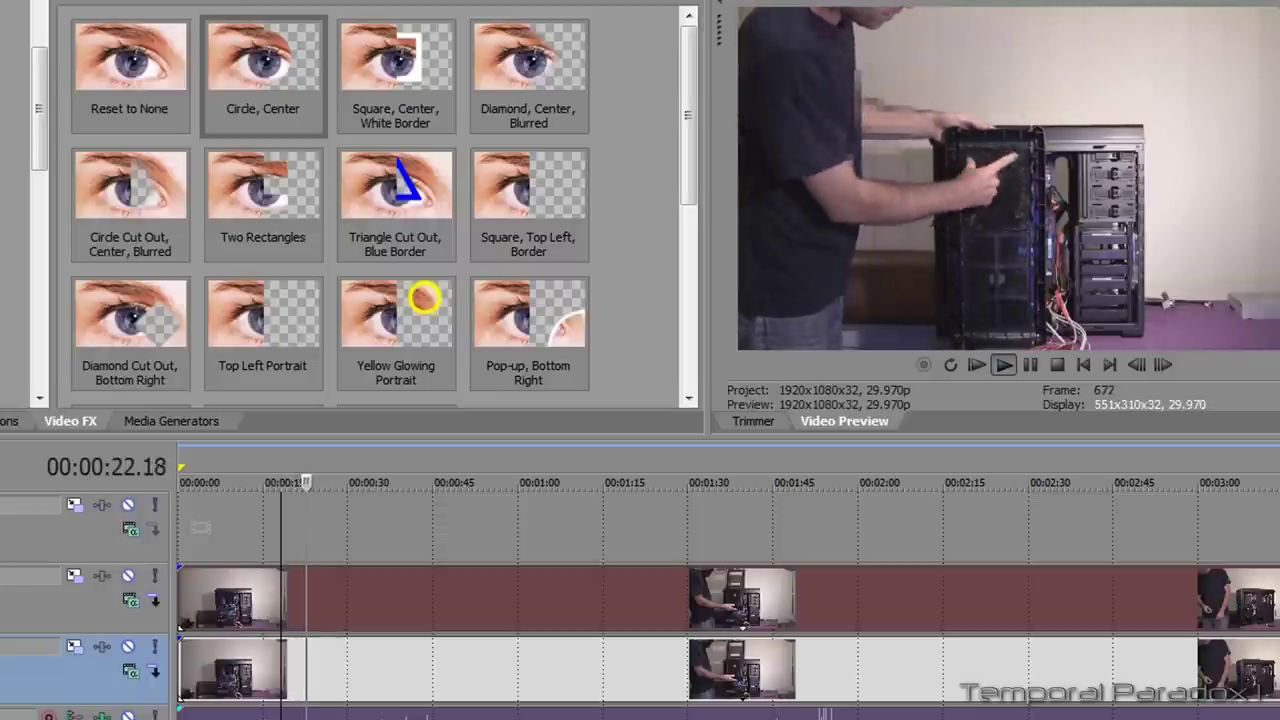
{"action": "key", "text": "space"}
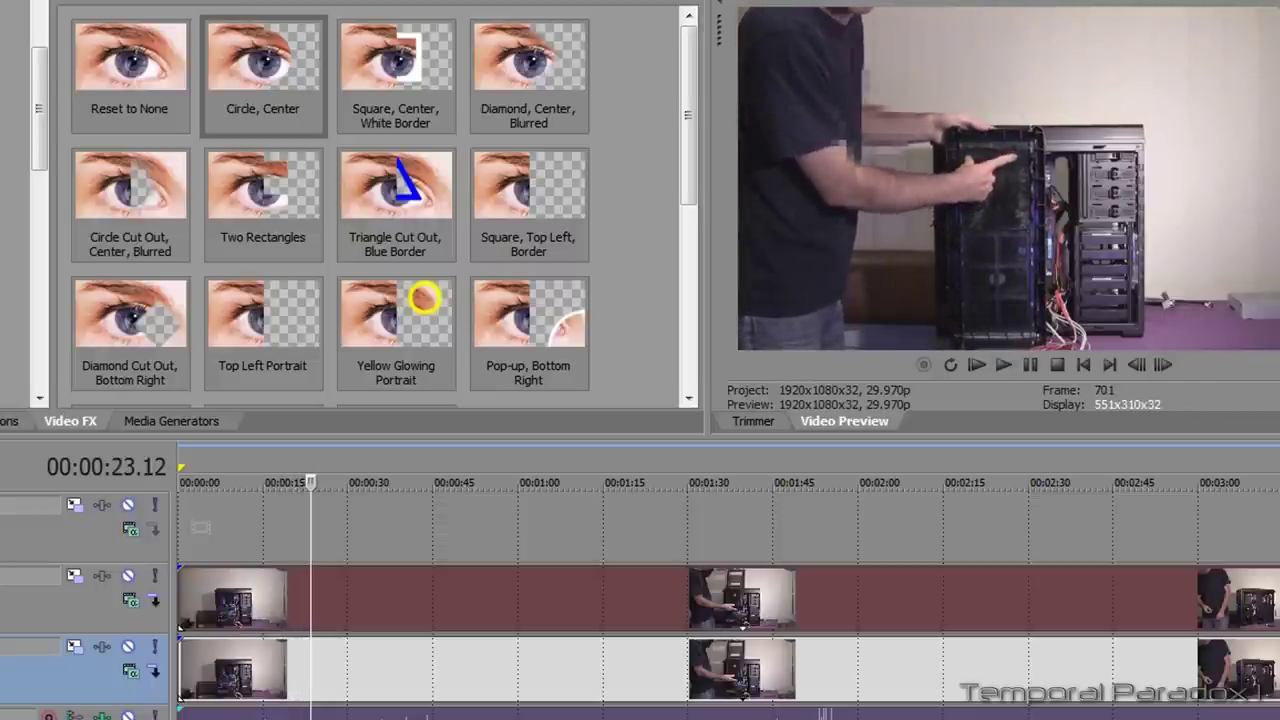
Move the timeline cursor to 00:00:02.24, where the person's face first enters the frame.
{"action": "left_click", "coordinate": [243, 690]}
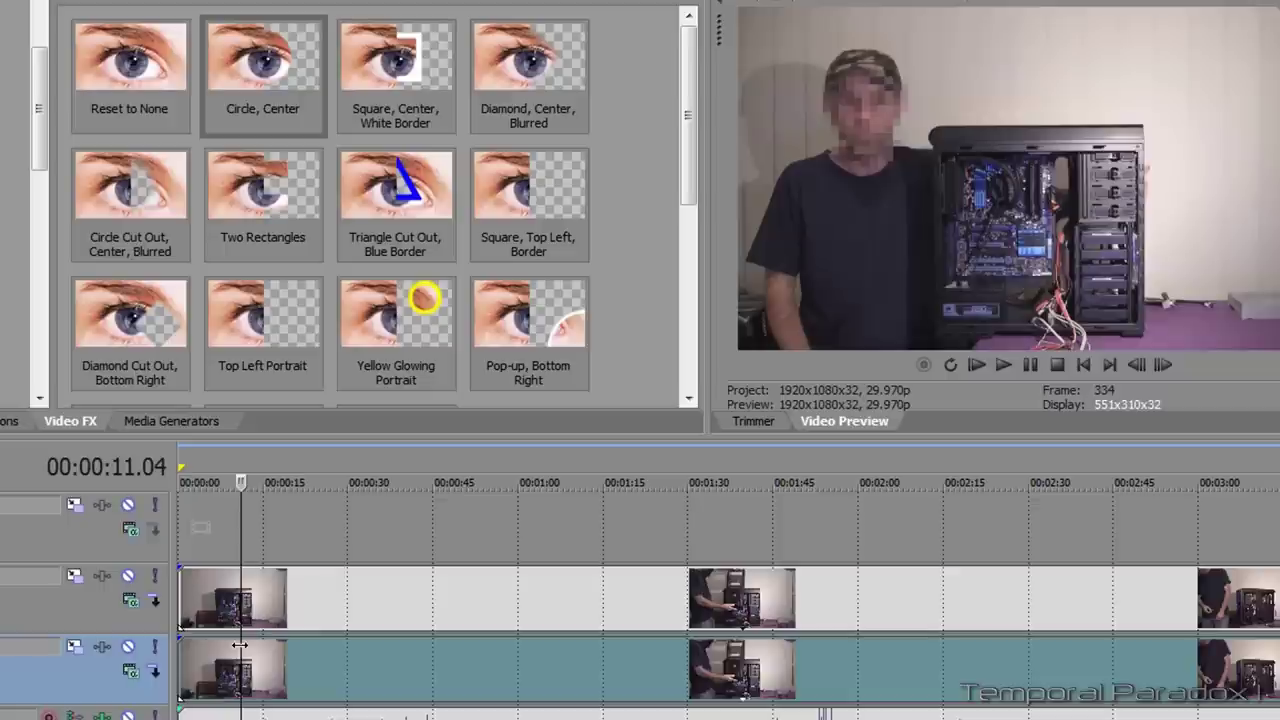
{"action": "scroll", "coordinate": [250, 645], "scroll_direction": "up", "scroll_amount": 4}
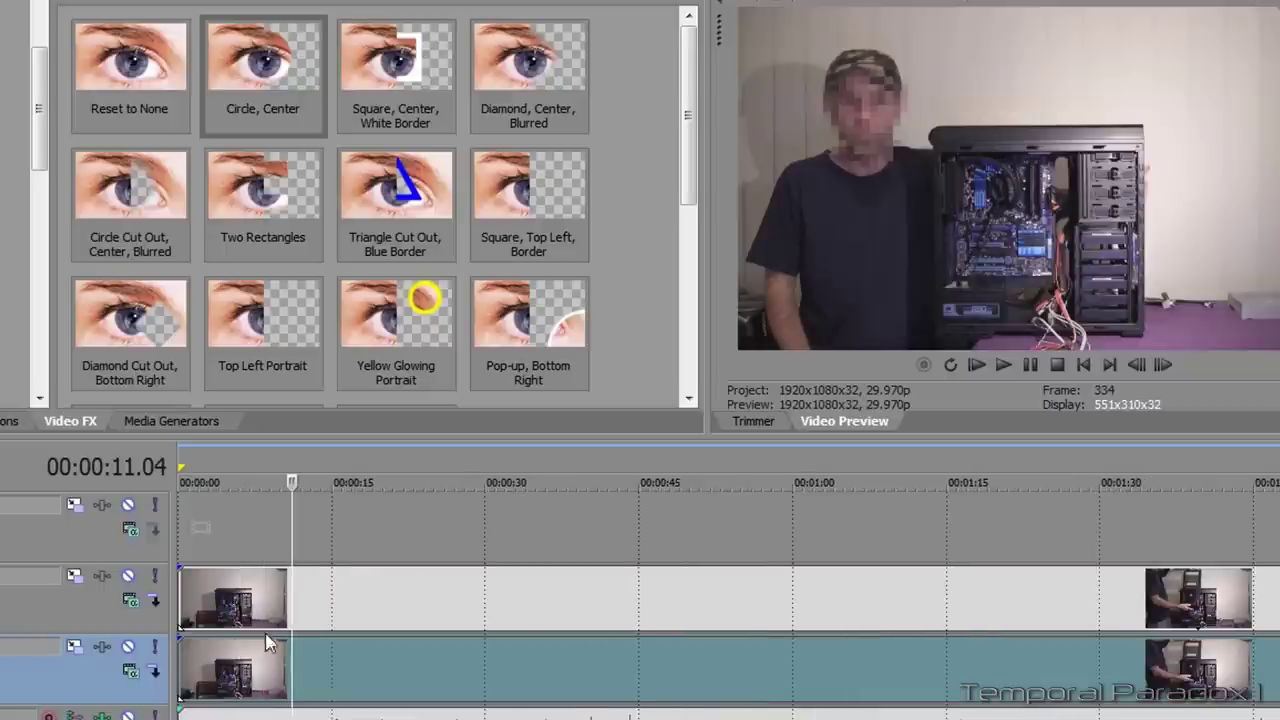
{"action": "scroll", "coordinate": [288, 645], "scroll_direction": "up", "scroll_amount": 3}
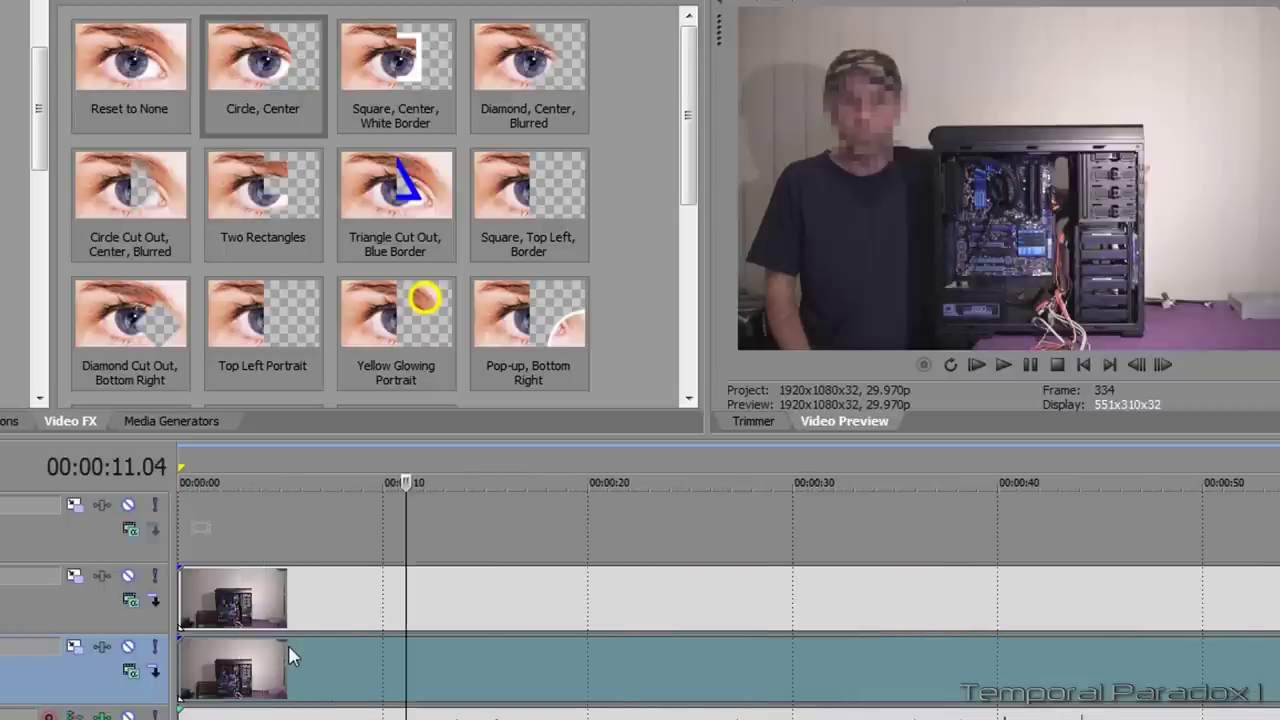
{"action": "scroll", "coordinate": [455, 645], "scroll_direction": "up", "scroll_amount": 2}
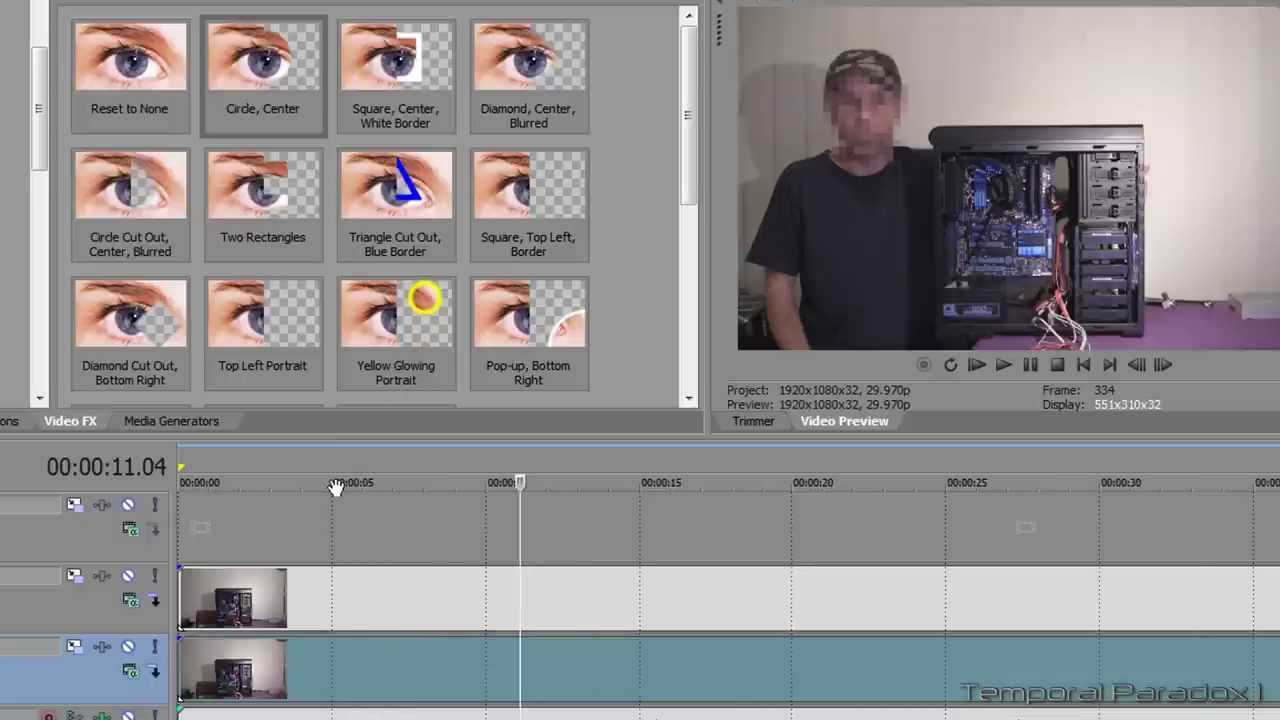
{"action": "left_click_drag", "start_coordinate": [524, 550], "coordinate": [264, 565]}
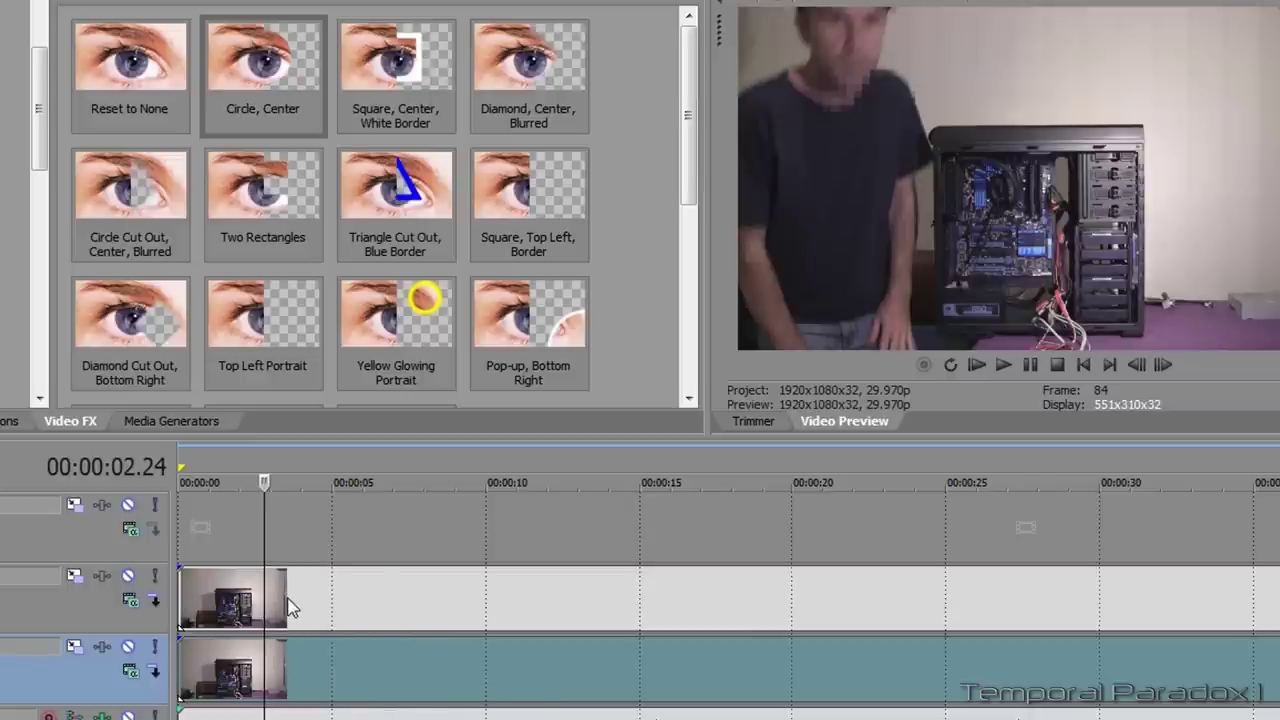
Open the overlay clip's Cookie Cutter settings, show its keyframe animation timeline and sync its cursor with the project timeline.
{"action": "right_click", "coordinate": [288, 598]}
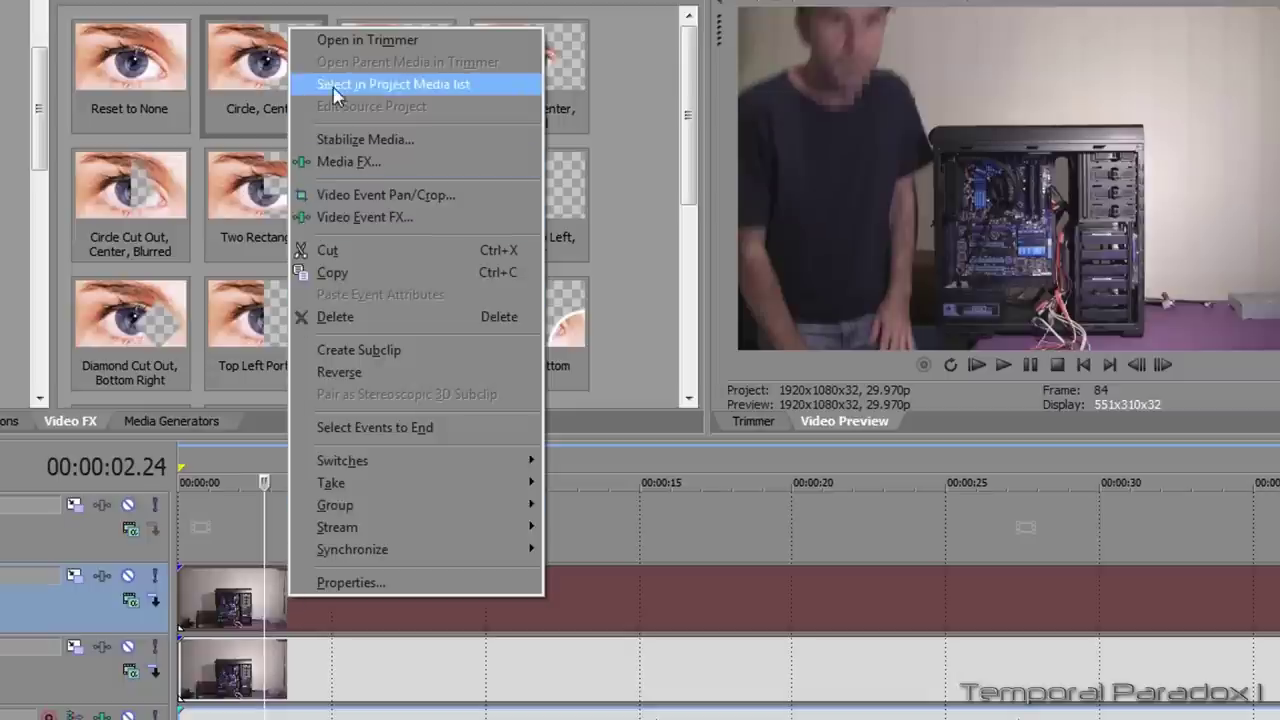
{"action": "left_click", "coordinate": [325, 220]}
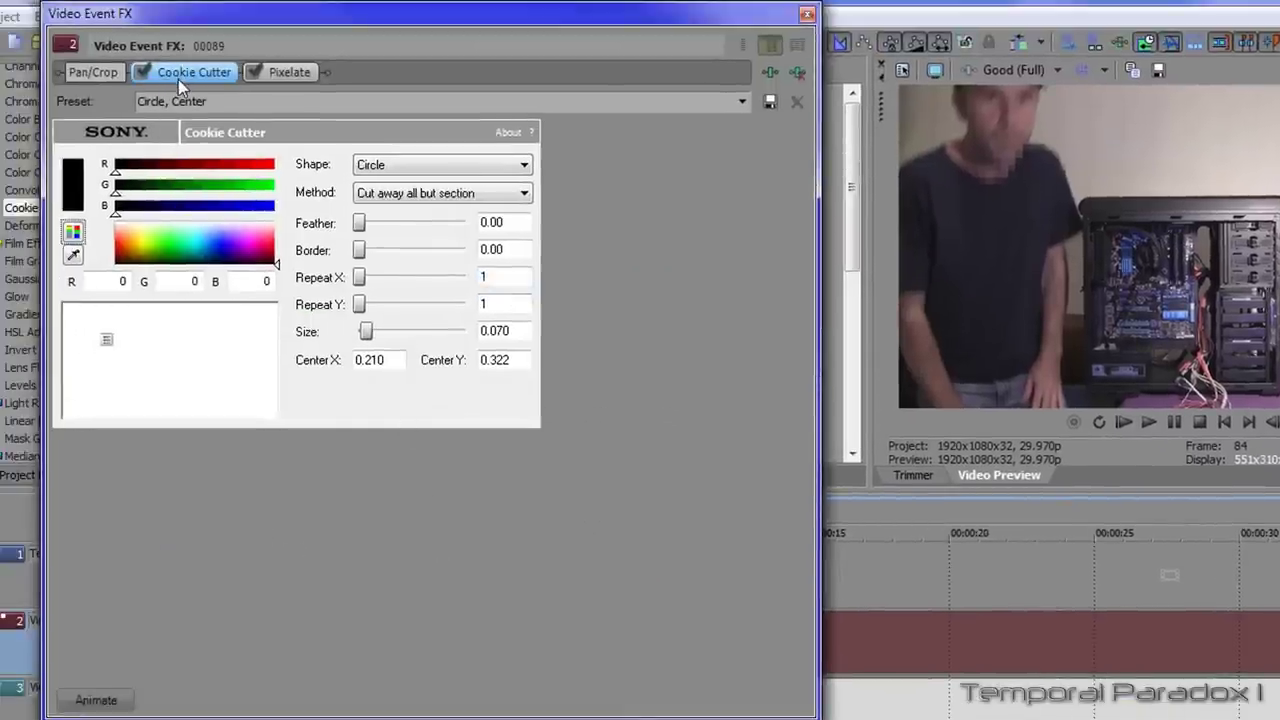
{"action": "left_click", "coordinate": [96, 700]}
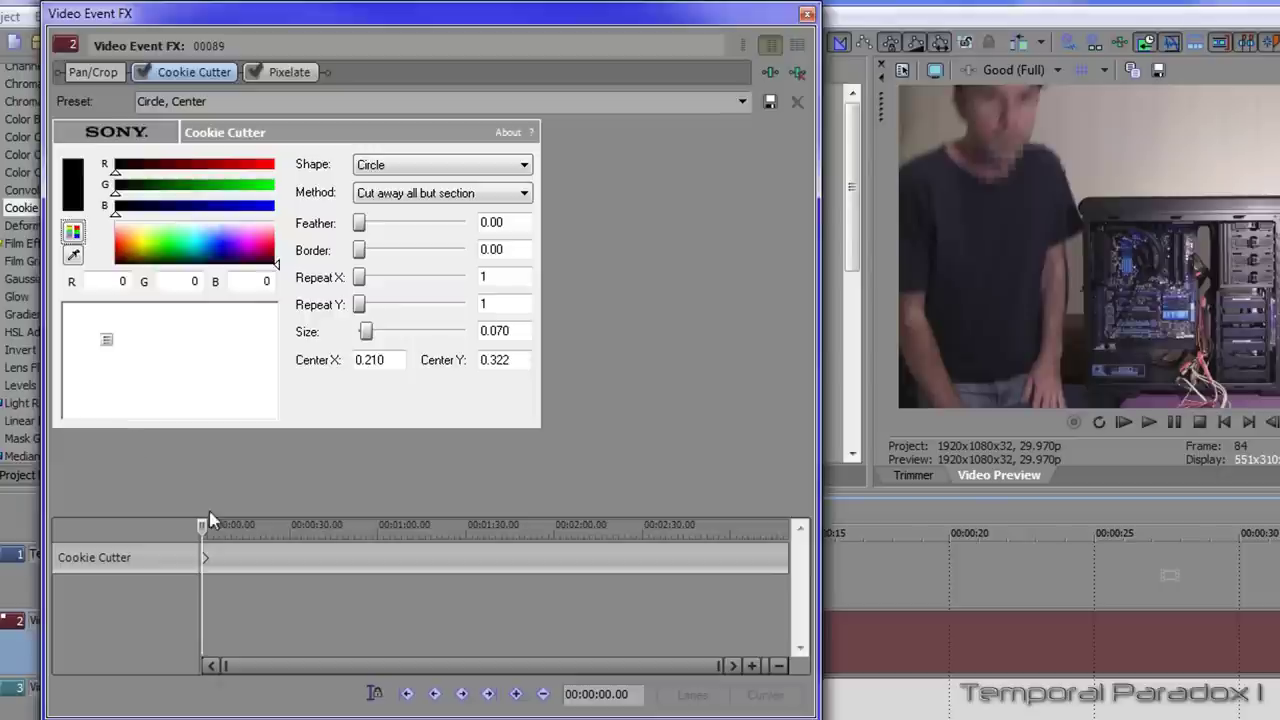
{"action": "left_click", "coordinate": [374, 694]}
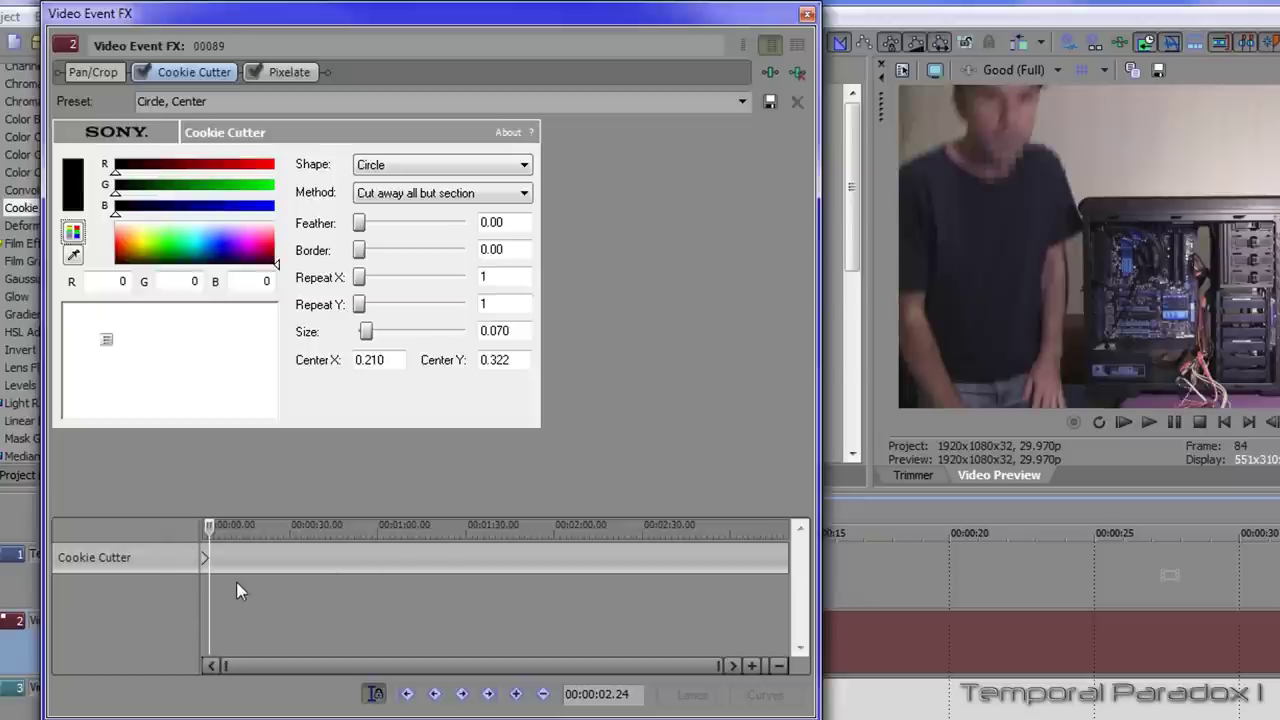
At 00:00:00.00, move the Cookie Cutter circle to the frame's upper edge, about Center X 0.243 and Center Y 0.000.
{"action": "left_click", "coordinate": [214, 565]}
{"action": "scroll", "coordinate": [214, 565], "scroll_direction": "up", "scroll_amount": 5}
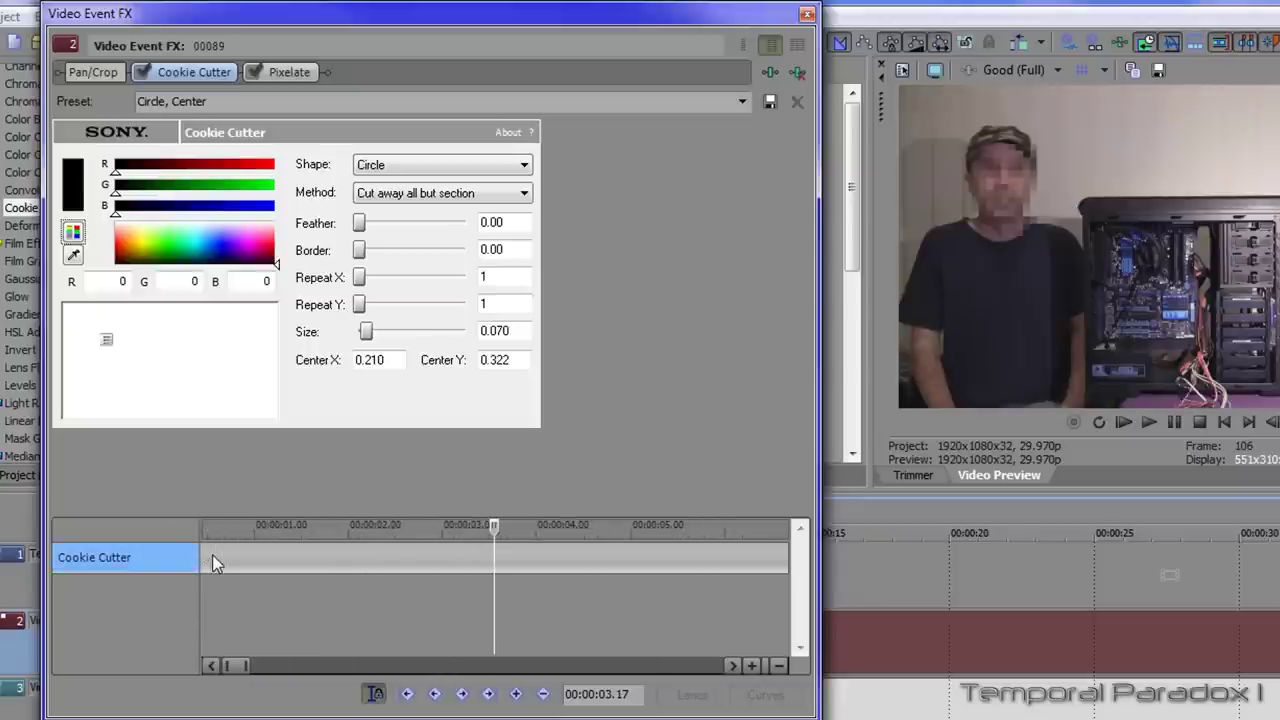
{"action": "scroll", "coordinate": [214, 563], "scroll_direction": "down", "scroll_amount": 5}
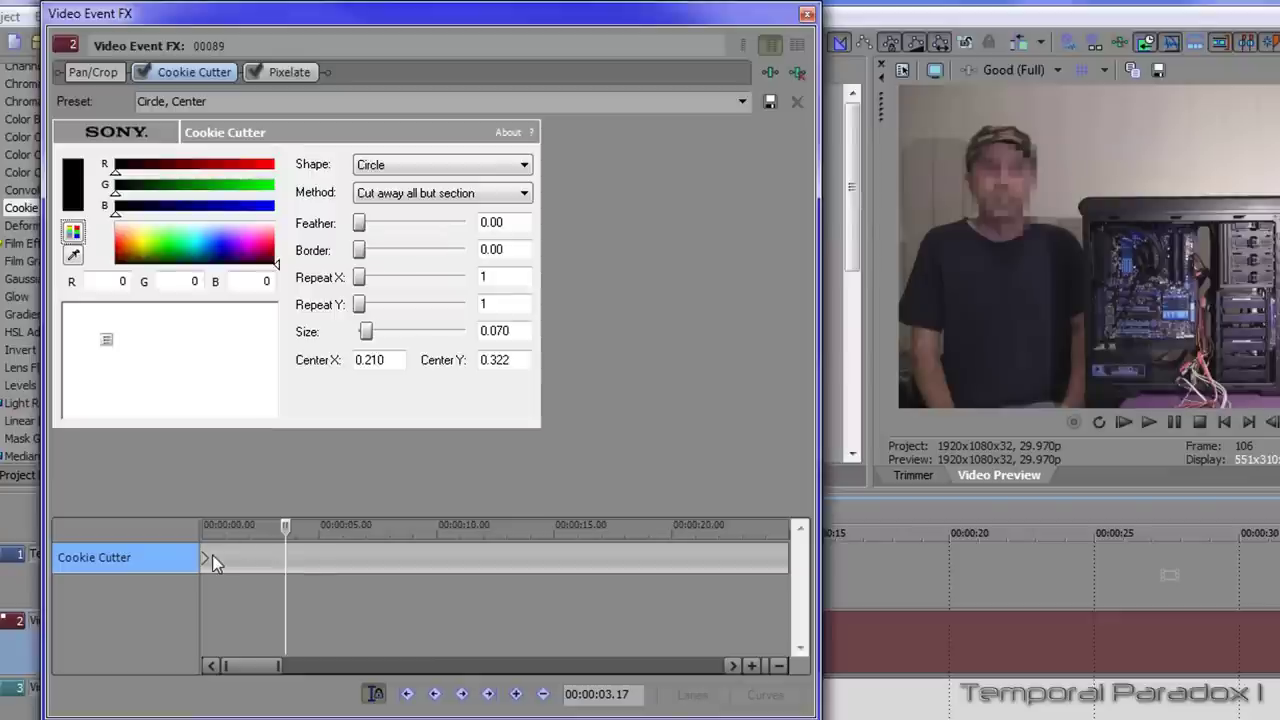
{"action": "left_click_drag", "start_coordinate": [284, 524], "coordinate": [77, 506]}
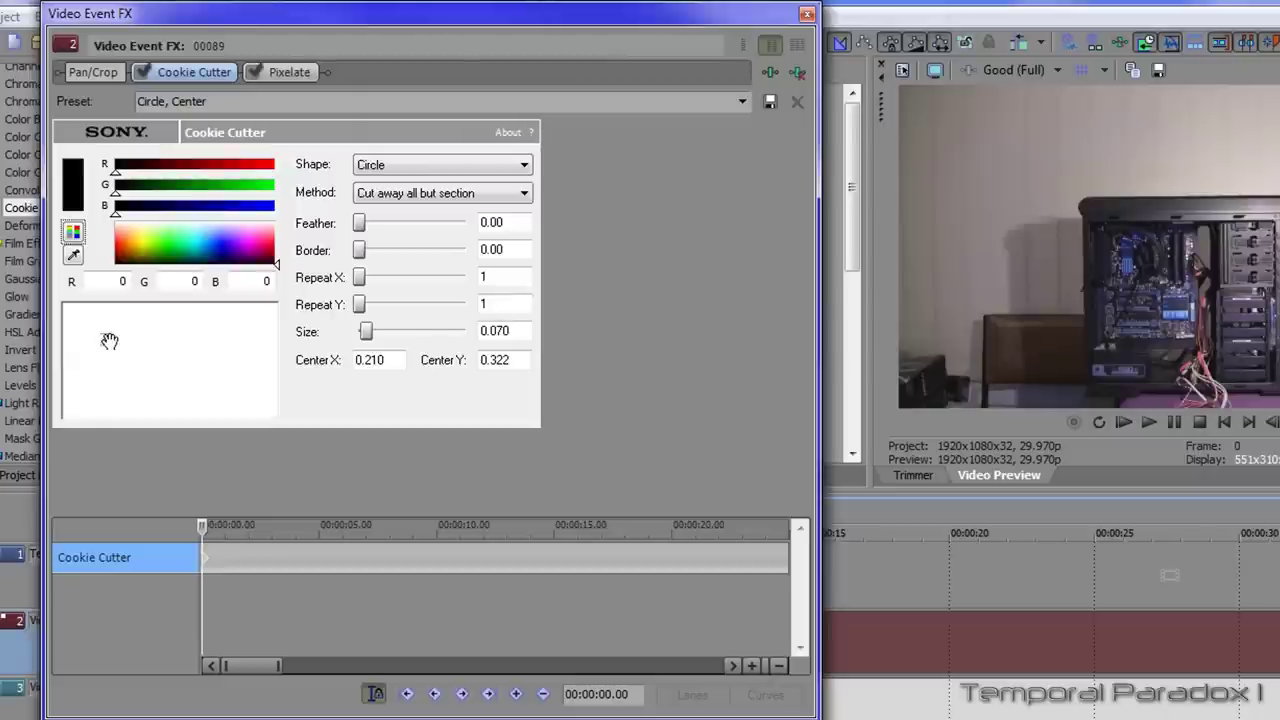
{"action": "left_click_drag", "start_coordinate": [106, 342], "coordinate": [114, 281]}
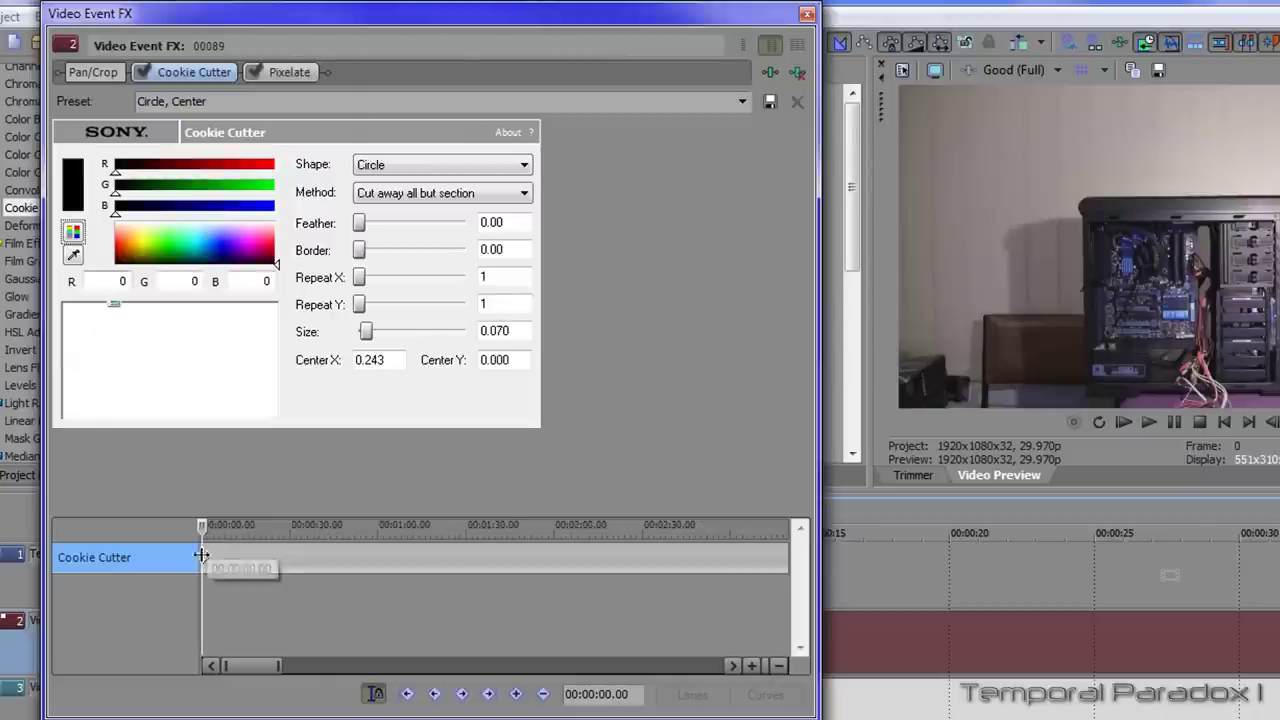
Add a Cookie Cutter keyframe at 00:00:02.24 with the circle over the entering face, about Center X 0.190 and Center Y 0.122.
{"action": "mouse_move", "coordinate": [205, 527]}
{"action": "left_mouse_down"}
{"action": "mouse_move", "coordinate": [223, 523]}
{"action": "mouse_move", "coordinate": [210, 518]}
{"action": "left_mouse_up"}
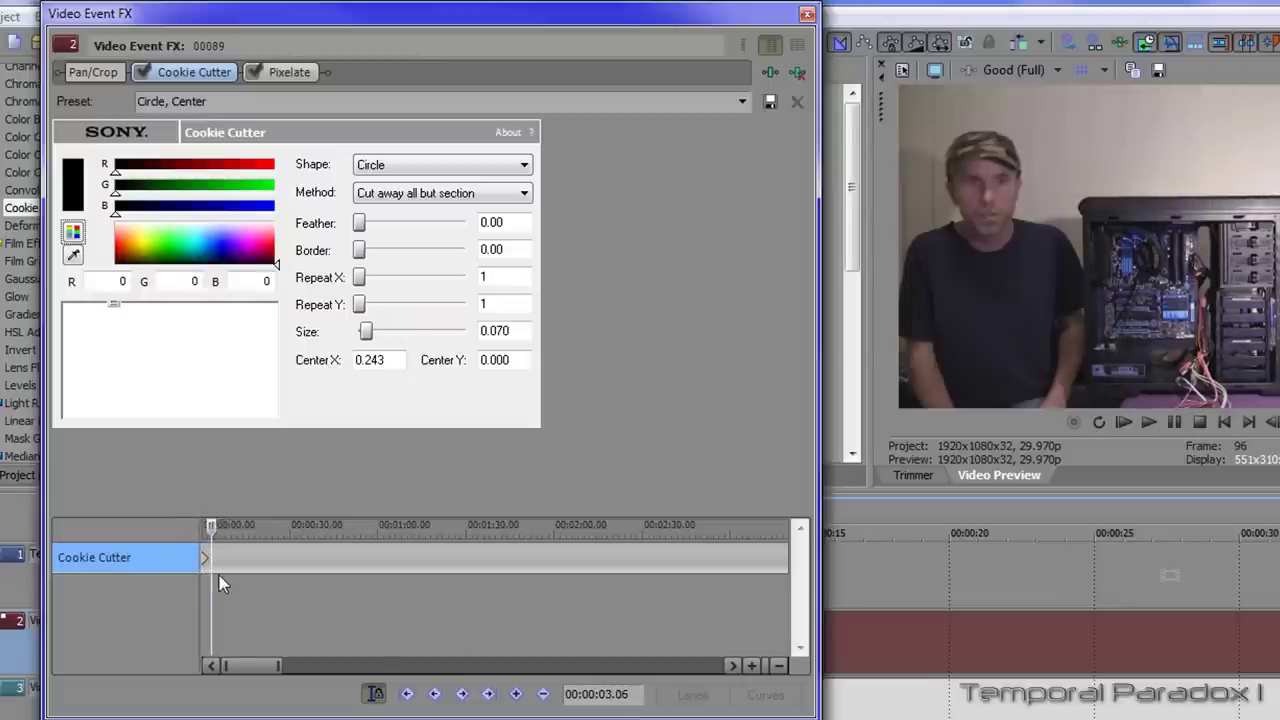
{"action": "scroll", "coordinate": [219, 575], "scroll_direction": "up", "scroll_amount": 5}
{"action": "scroll", "coordinate": [219, 575], "scroll_direction": "down", "scroll_amount": 2}
{"action": "left_click_drag", "start_coordinate": [279, 529], "coordinate": [268, 530]}
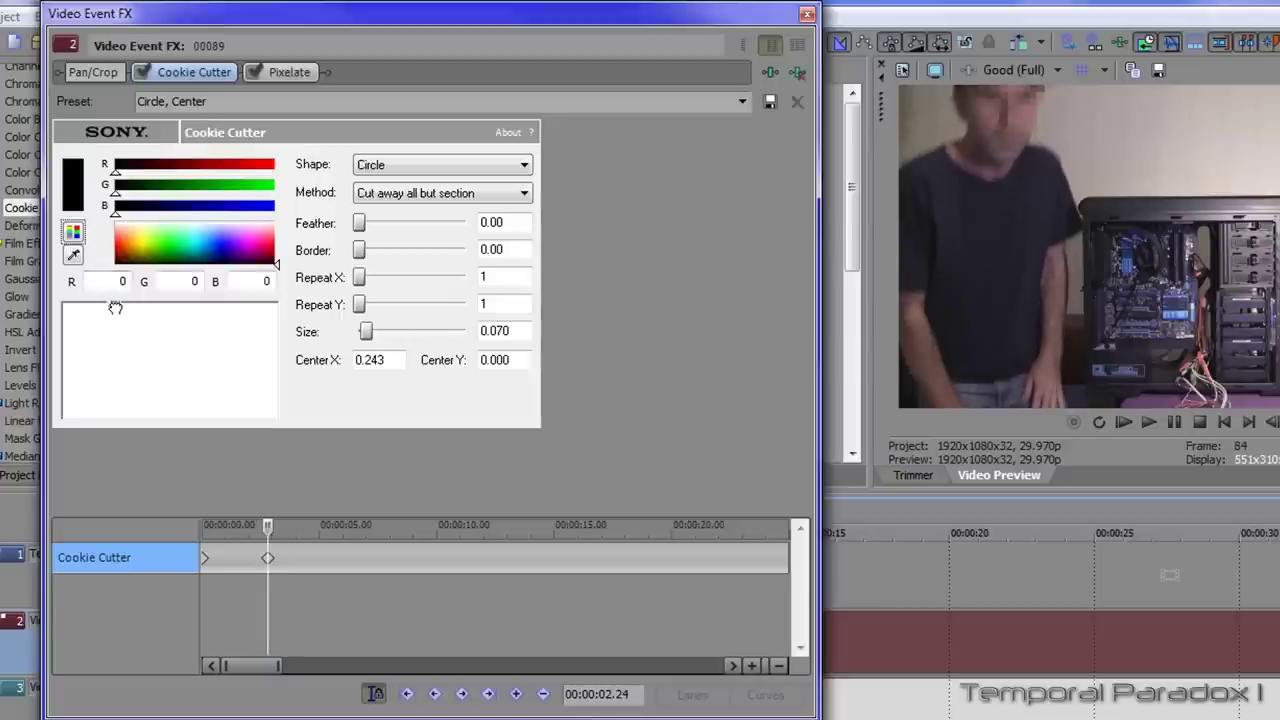
{"action": "left_click_drag", "start_coordinate": [113, 309], "coordinate": [103, 320]}
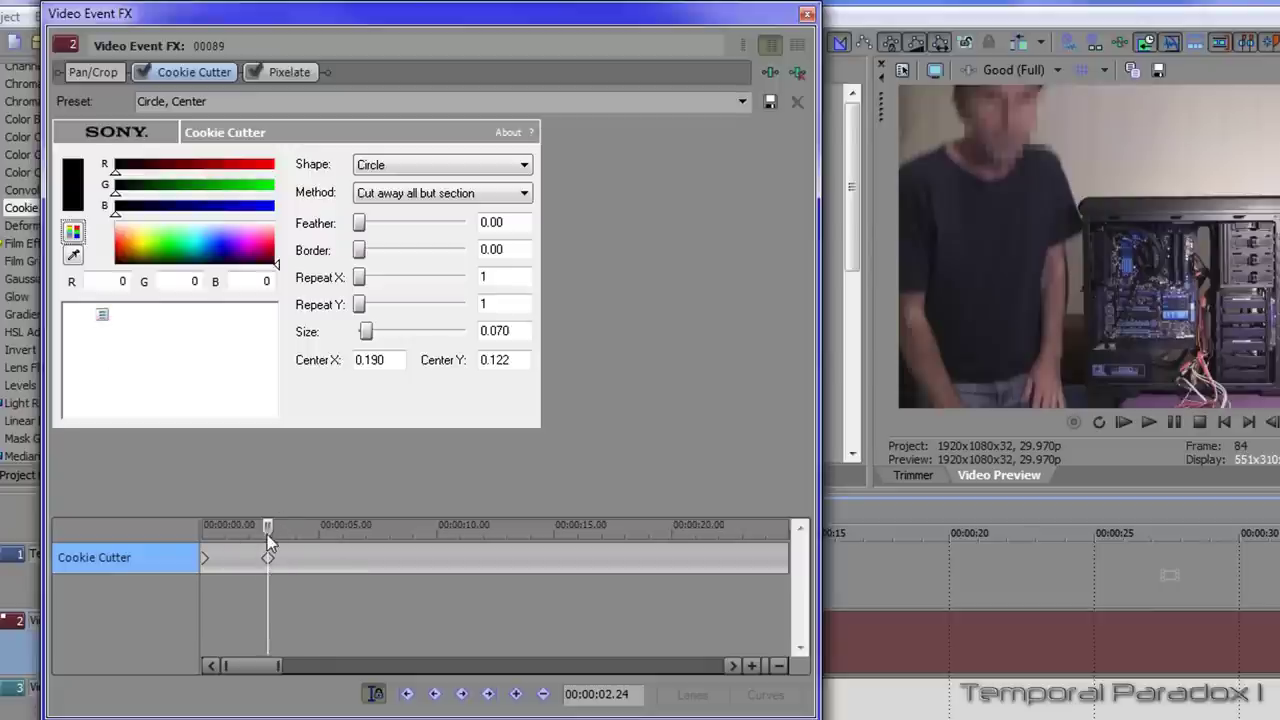
Keyframe the circle to follow the face at 00:00:02.29 (center about 0.152, 0.261) and at 00:00:03.03 (about 0.138, 0.339).
{"action": "left_click_drag", "start_coordinate": [268, 531], "coordinate": [272, 531]}
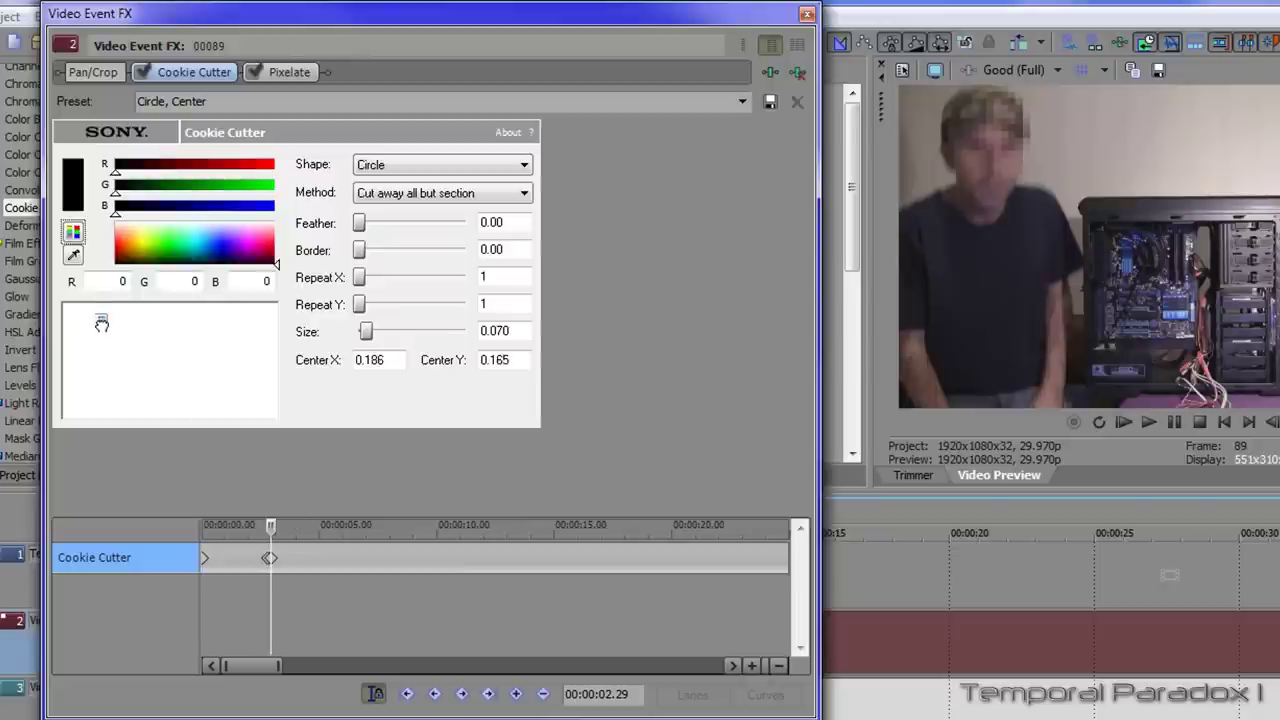
{"action": "left_click_drag", "start_coordinate": [97, 325], "coordinate": [94, 331]}
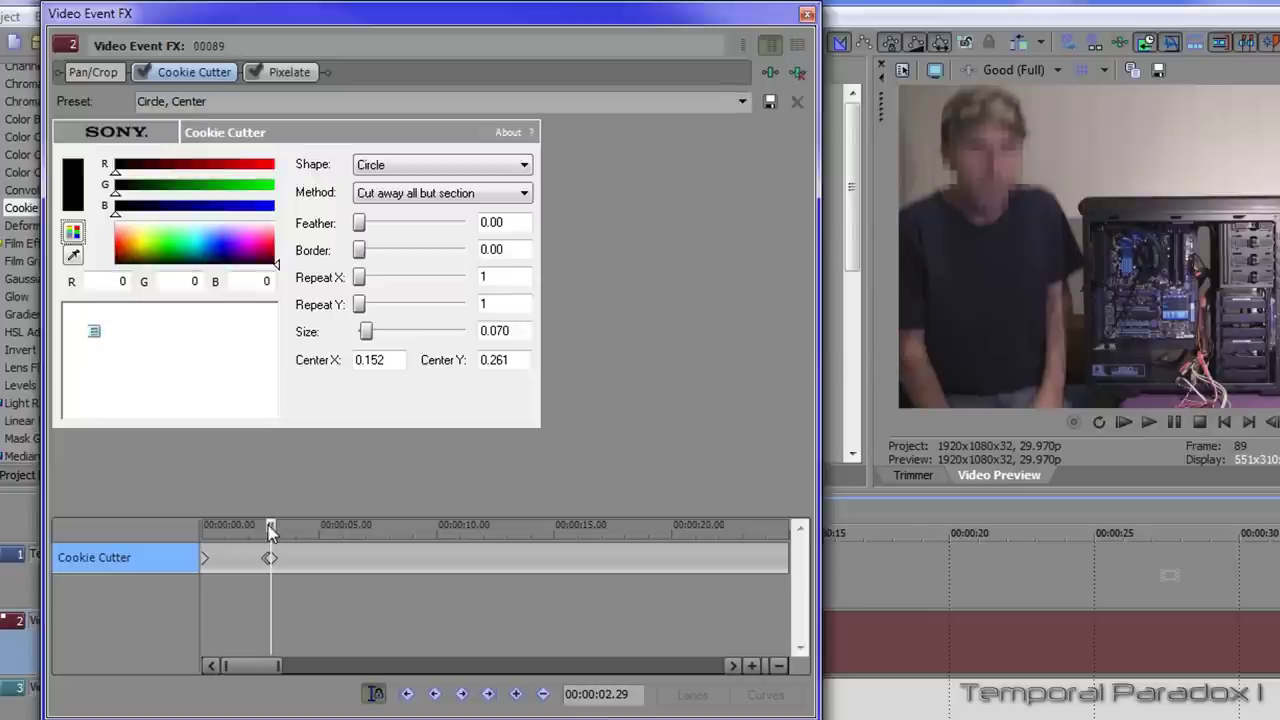
{"action": "left_click_drag", "start_coordinate": [272, 526], "coordinate": [275, 526]}
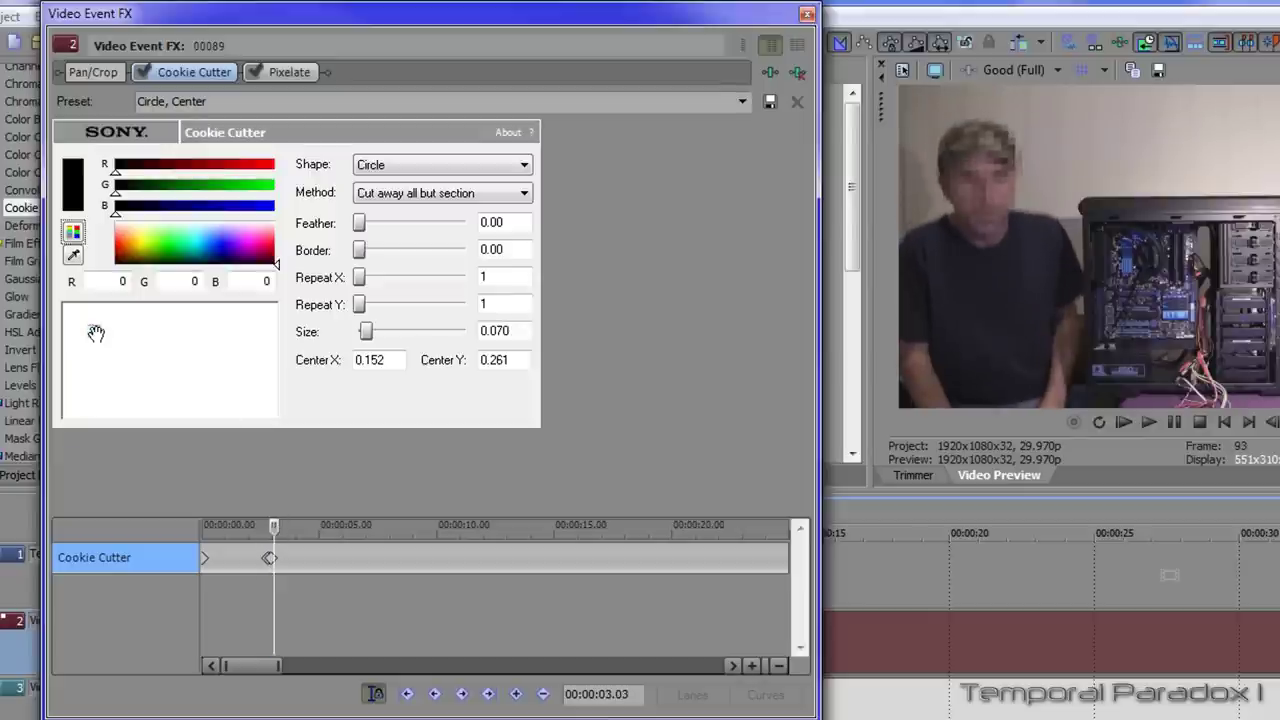
{"action": "left_click_drag", "start_coordinate": [97, 337], "coordinate": [92, 342]}
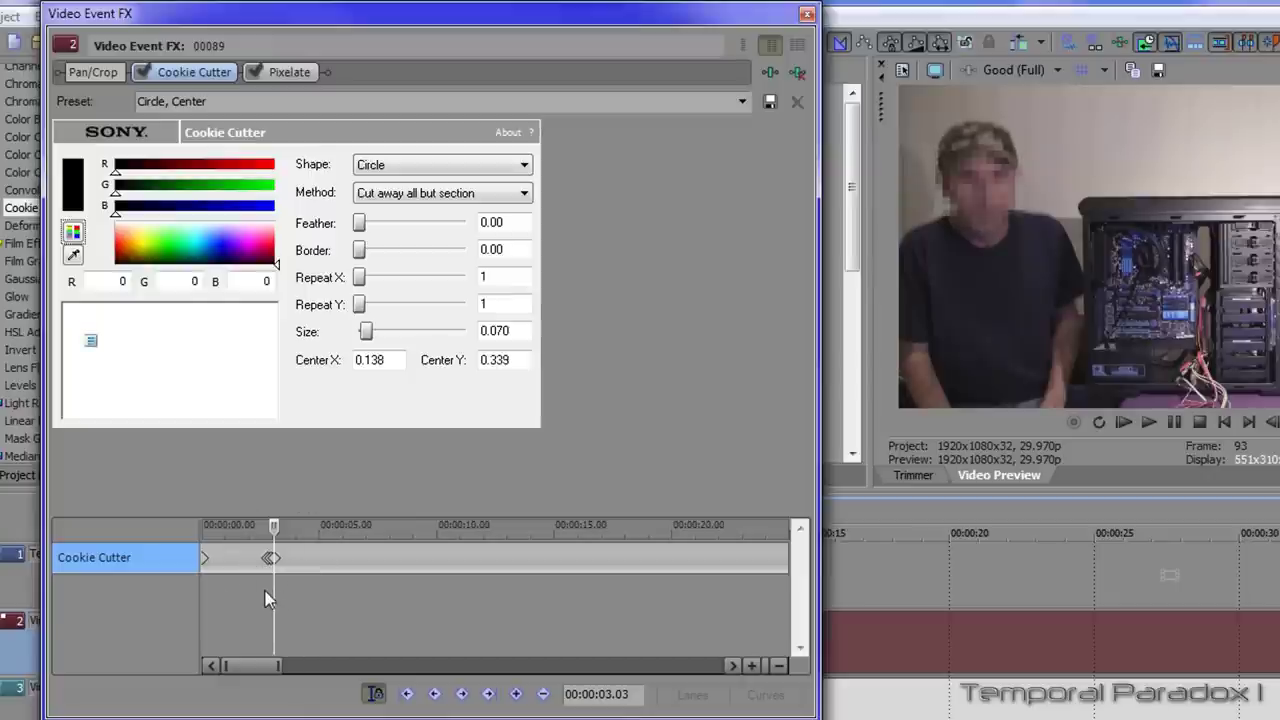
Keyframe the circle over the face at 00:00:03.12 (center about 0.167, 0.322) and at 00:00:03.22 (about 0.195, 0.304).
{"action": "scroll", "coordinate": [277, 590], "scroll_direction": "up", "scroll_amount": 8}
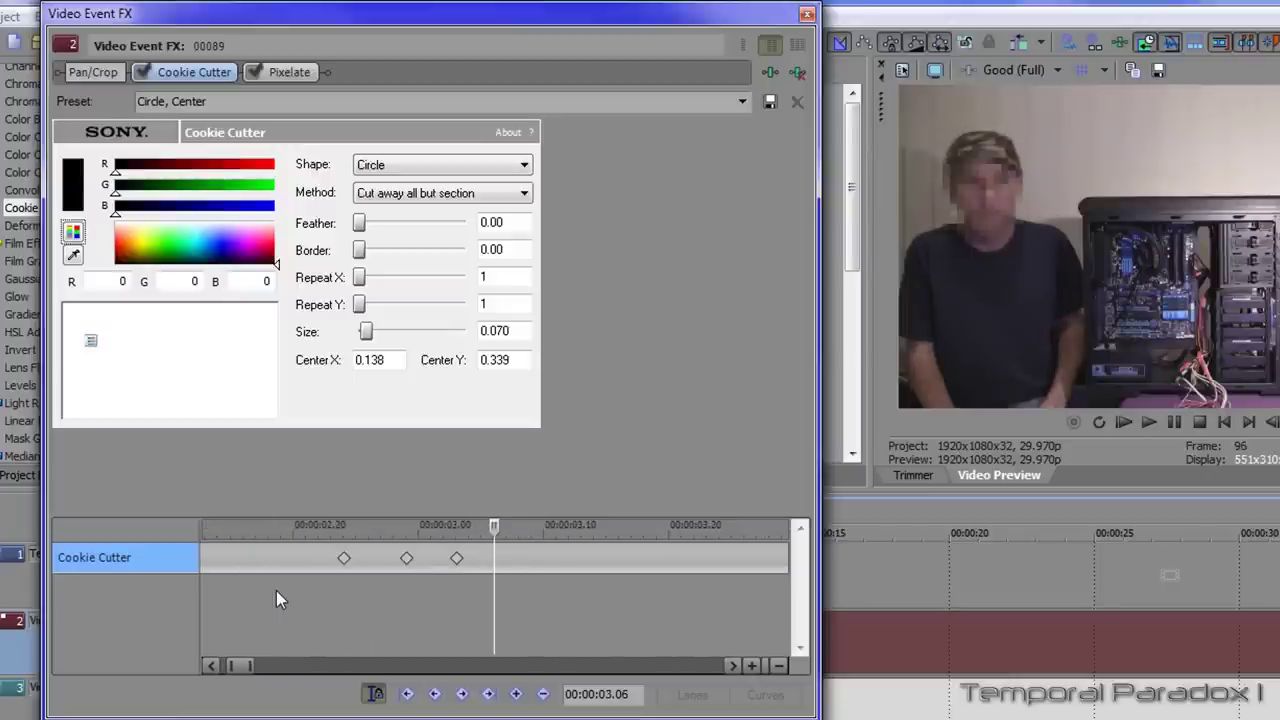
{"action": "left_click_drag", "start_coordinate": [494, 527], "coordinate": [568, 540]}
{"action": "left_click_drag", "start_coordinate": [87, 341], "coordinate": [101, 344]}
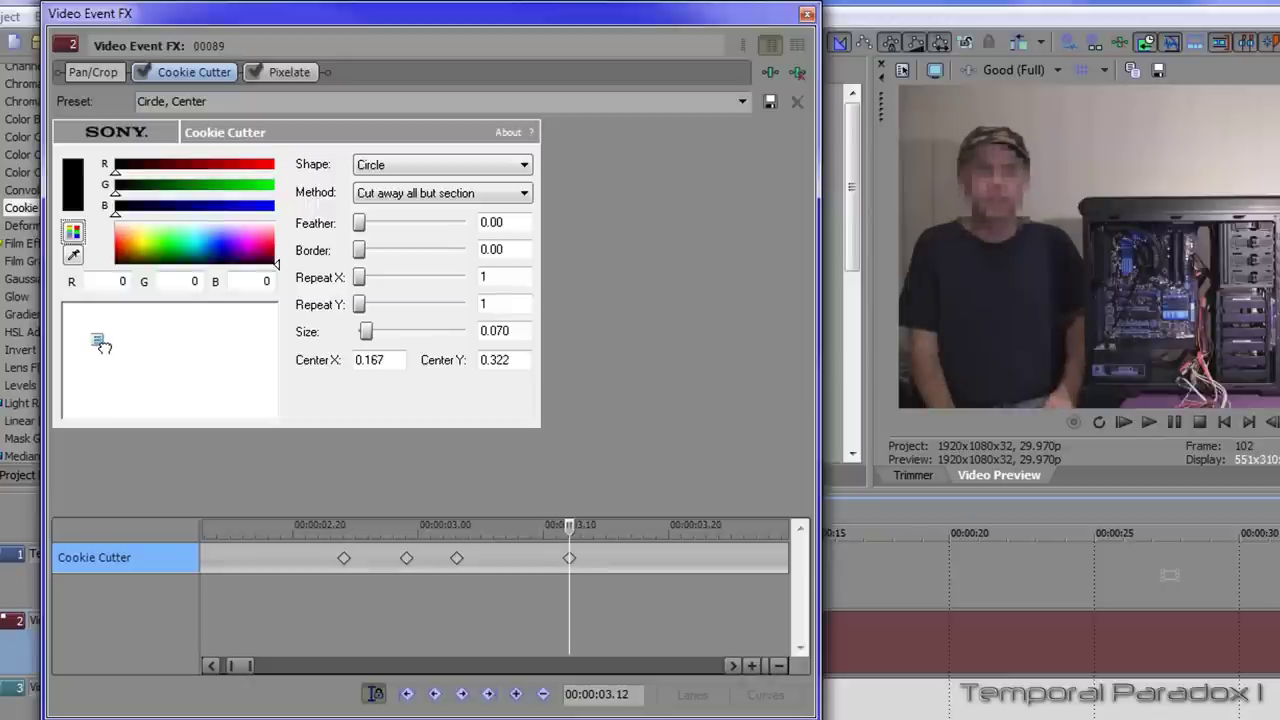
{"action": "left_click_drag", "start_coordinate": [571, 527], "coordinate": [698, 543]}
{"action": "left_click", "coordinate": [97, 341]}
{"action": "left_click_drag", "start_coordinate": [97, 341], "coordinate": [104, 338]}
Keyframe the circle at 00:00:05.07 with center about 0.233, 0.313, and compare it with the preceding keyframe.
{"action": "left_click_drag", "start_coordinate": [248, 668], "coordinate": [252, 666]}
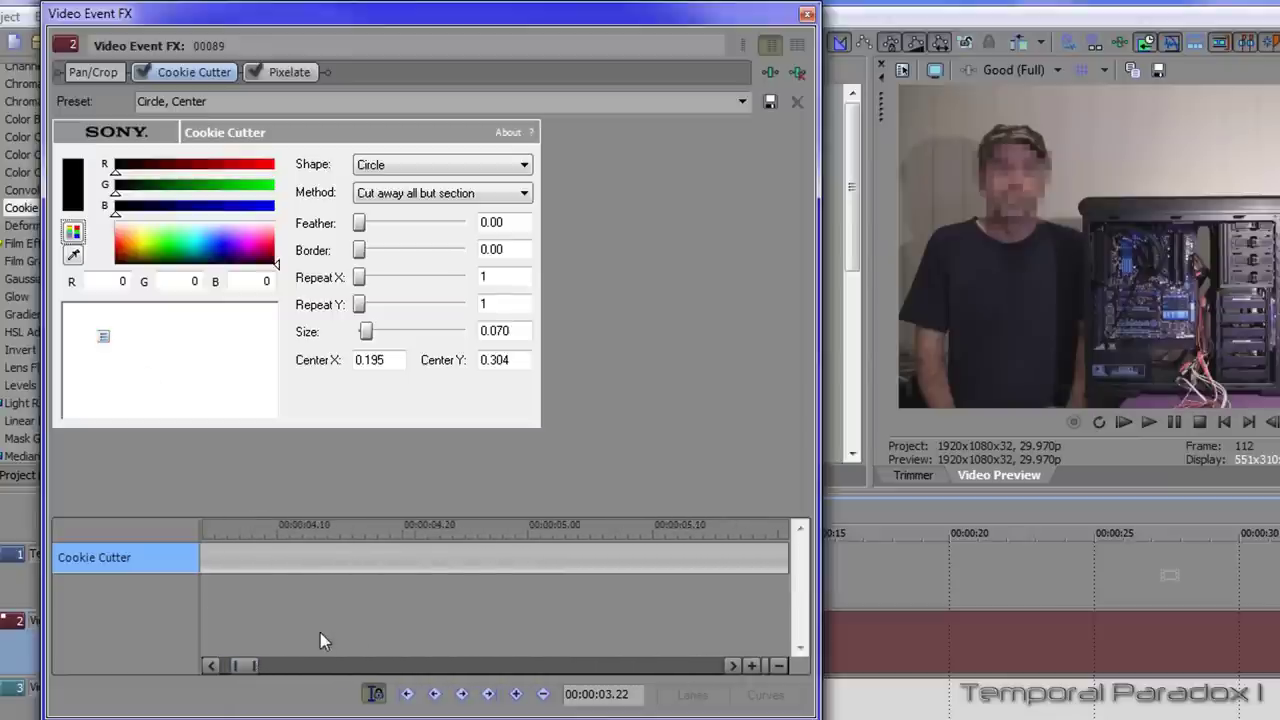
{"action": "scroll", "coordinate": [320, 632], "scroll_direction": "down", "scroll_amount": 4}
{"action": "left_click", "coordinate": [505, 527]}
{"action": "left_click_drag", "start_coordinate": [507, 535], "coordinate": [635, 542]}
{"action": "left_click", "coordinate": [606, 549]}
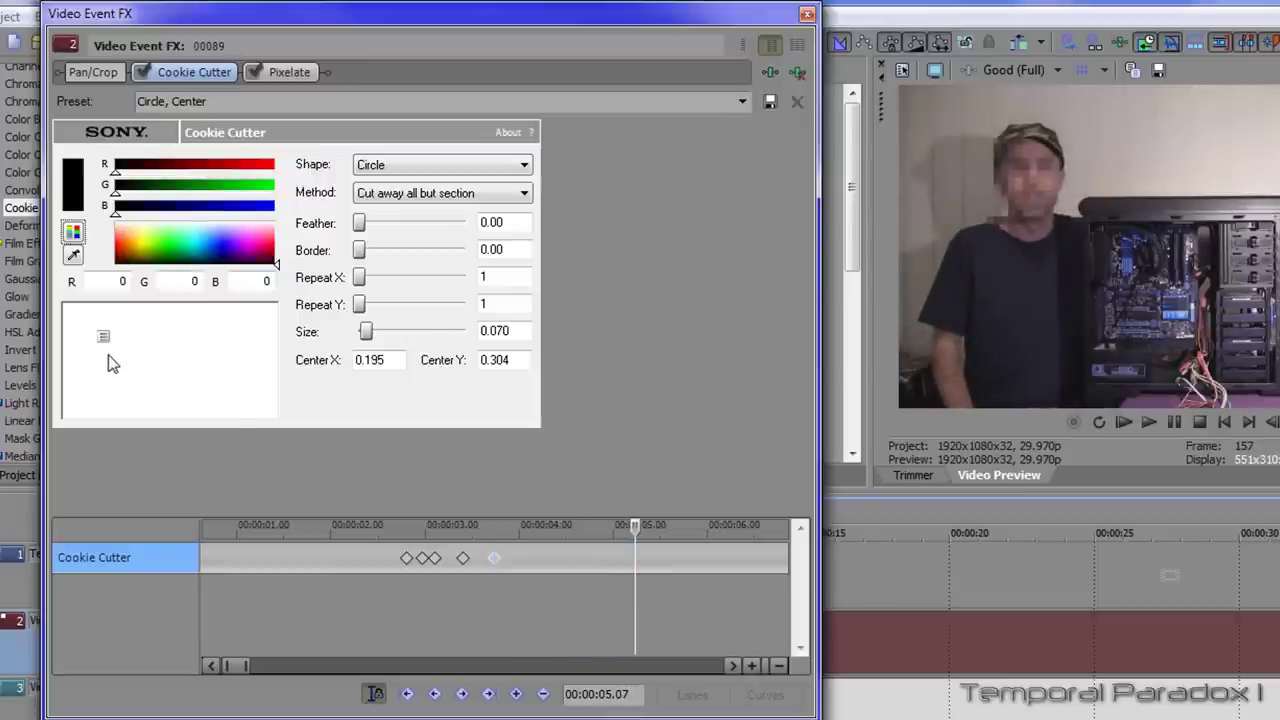
{"action": "left_click_drag", "start_coordinate": [102, 334], "coordinate": [111, 339]}
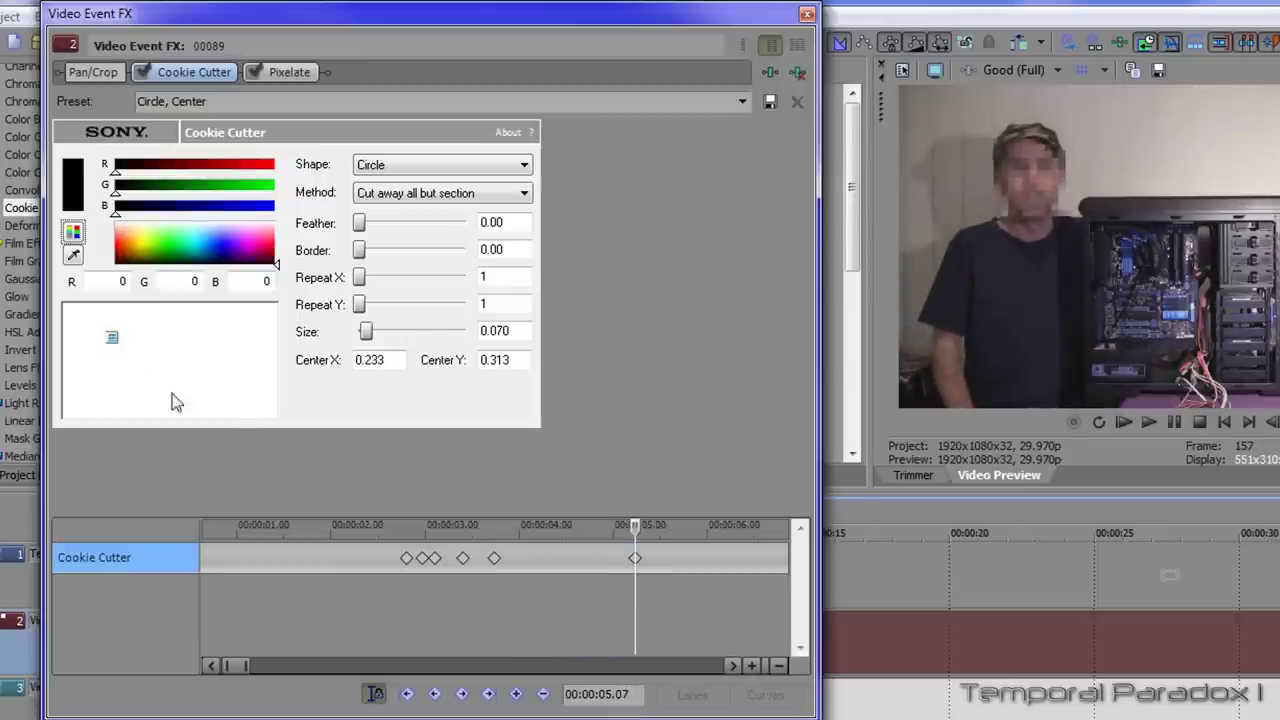
{"action": "left_click", "coordinate": [494, 559]}
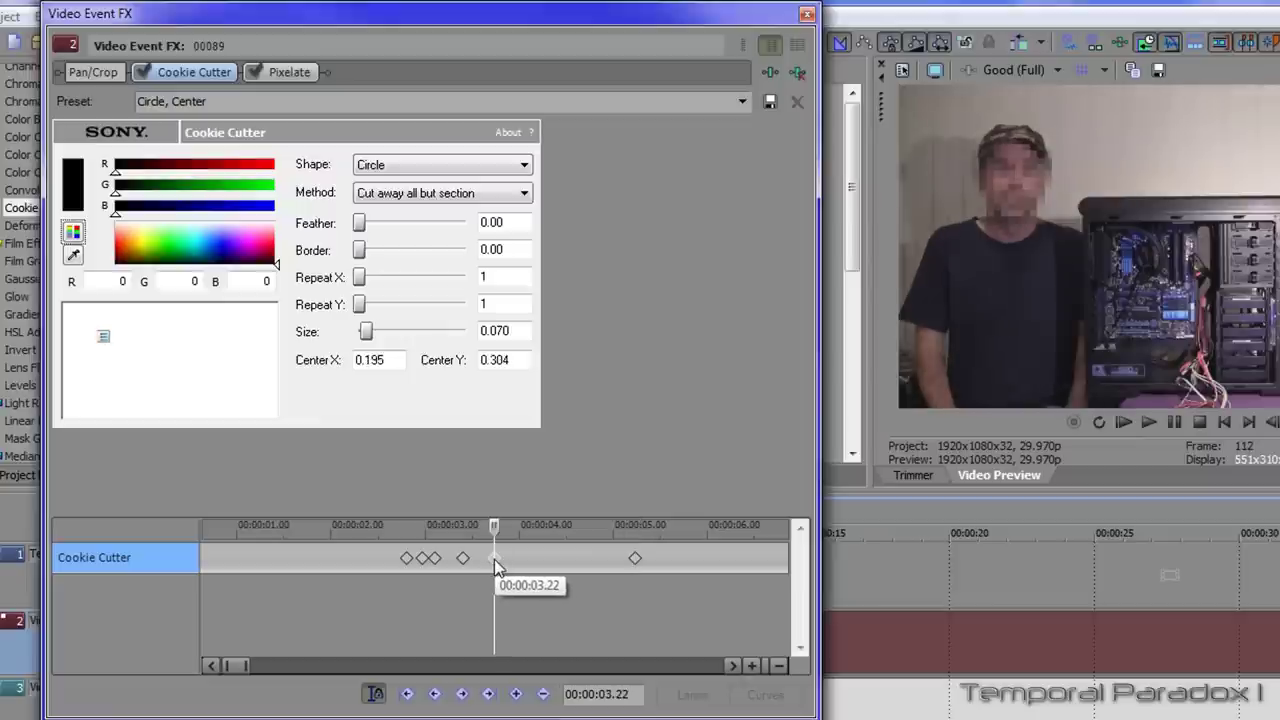
{"action": "left_click", "coordinate": [636, 557]}
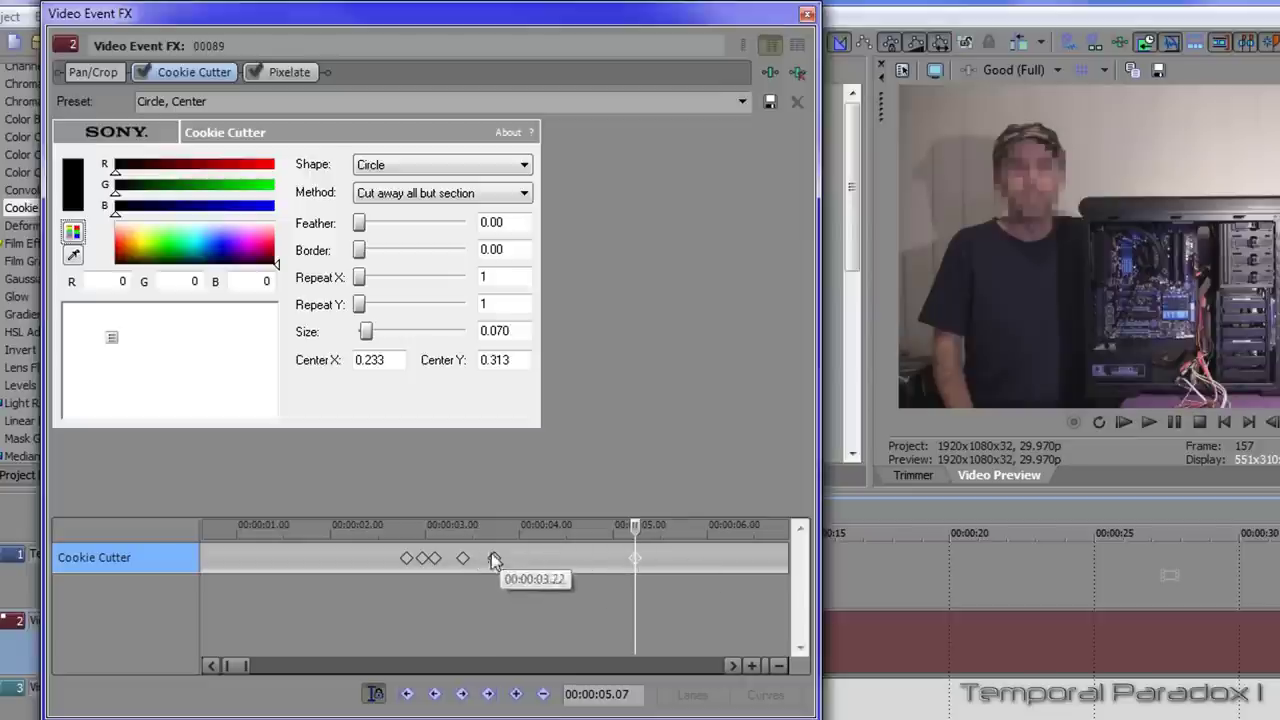
Close the overlay's effect settings and play the keyframed pixelation from the start of the project, pausing after a few seconds.
{"action": "left_click", "coordinate": [808, 16]}
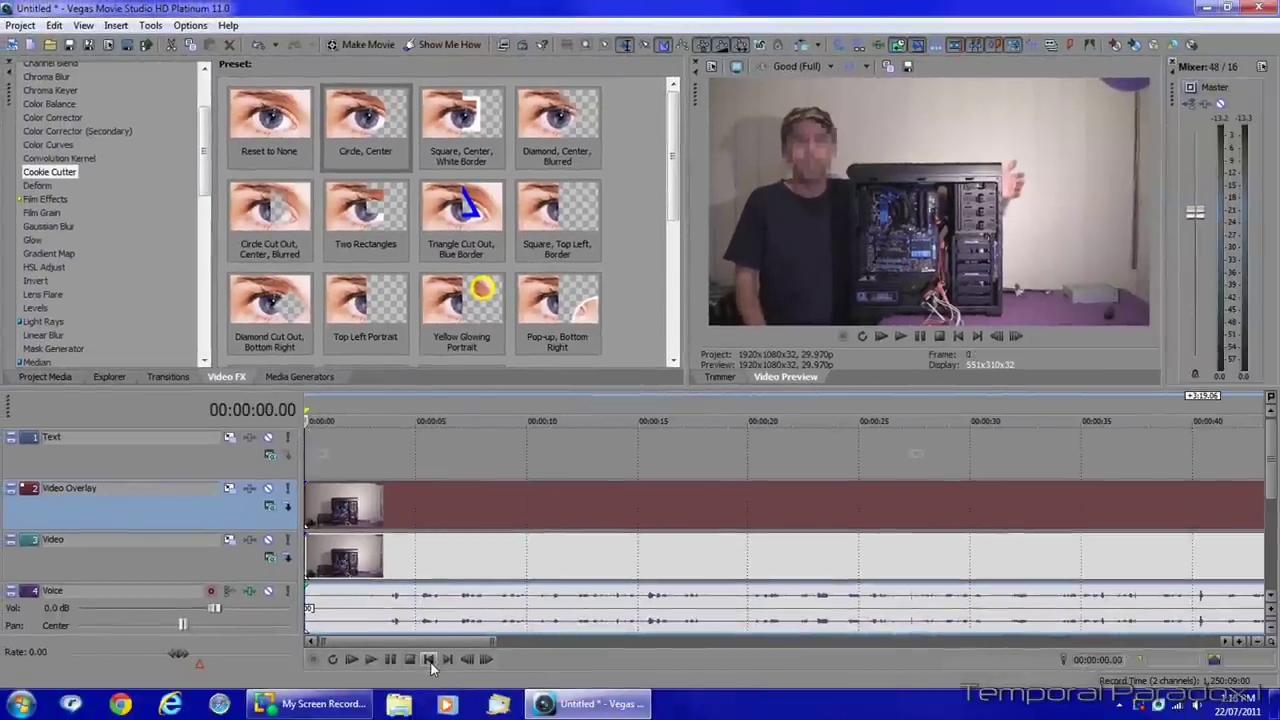
{"action": "left_click", "coordinate": [369, 659]}
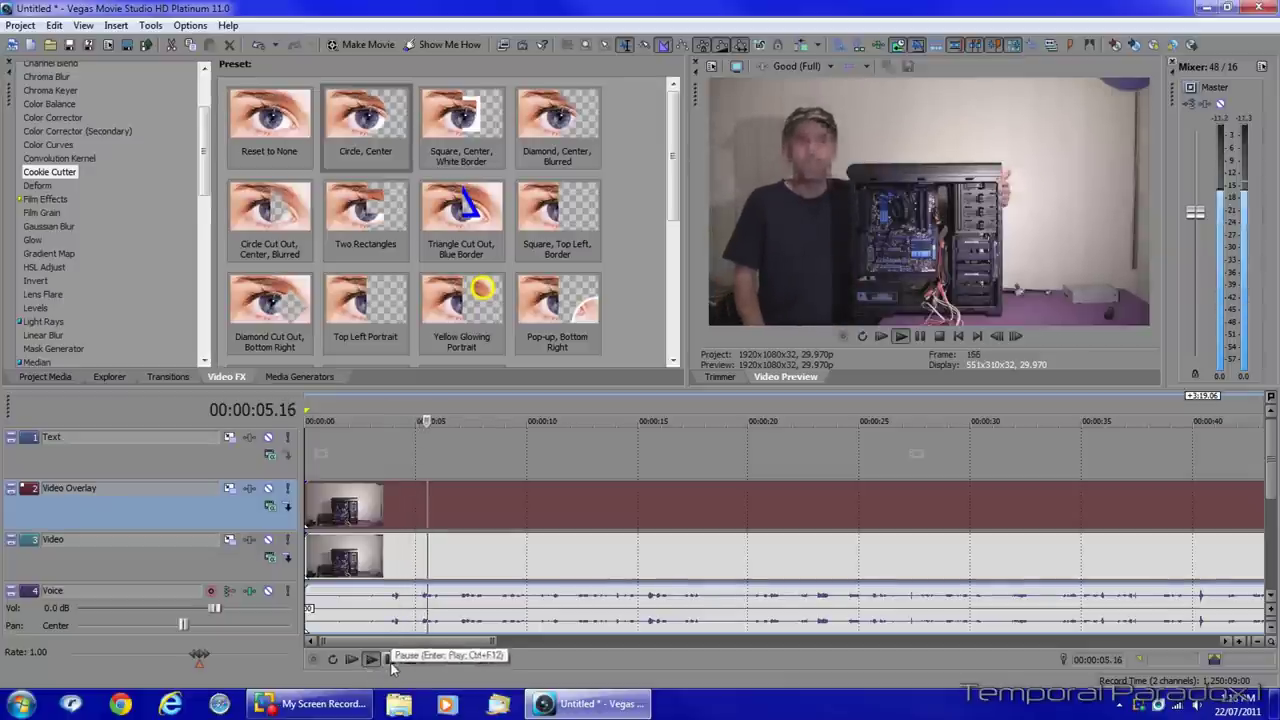
{"action": "left_click", "coordinate": [390, 660]}
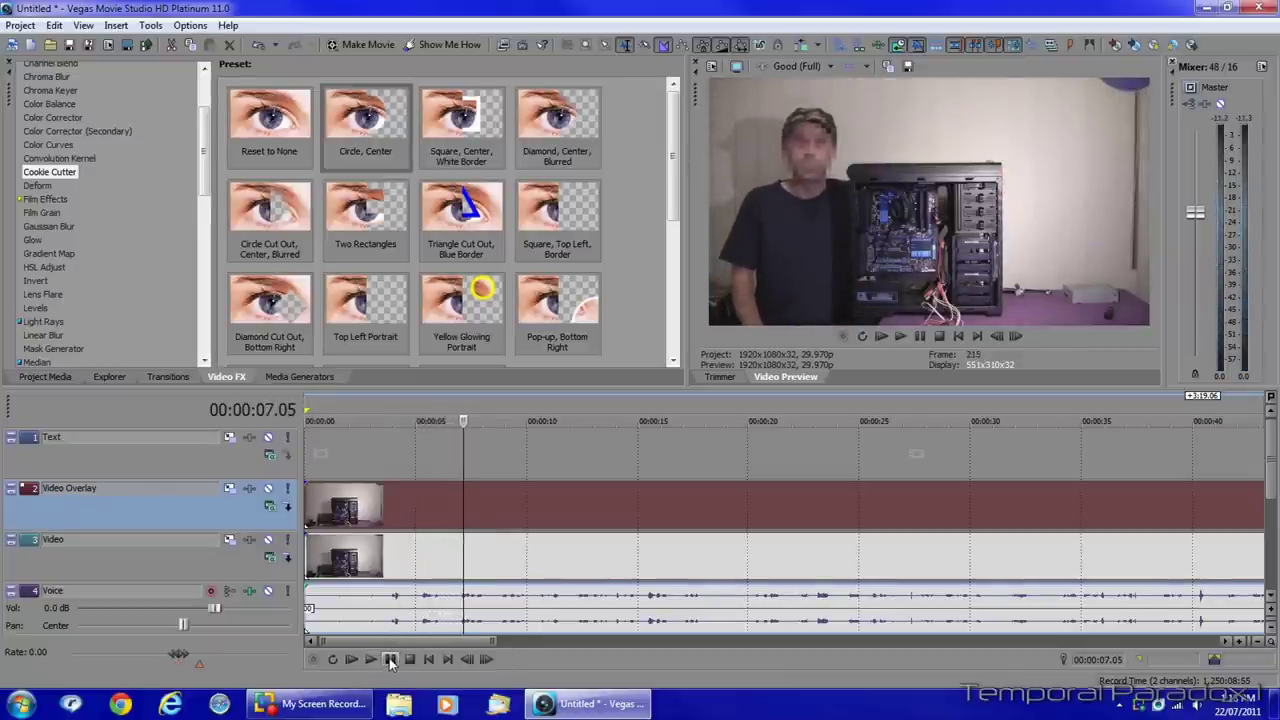